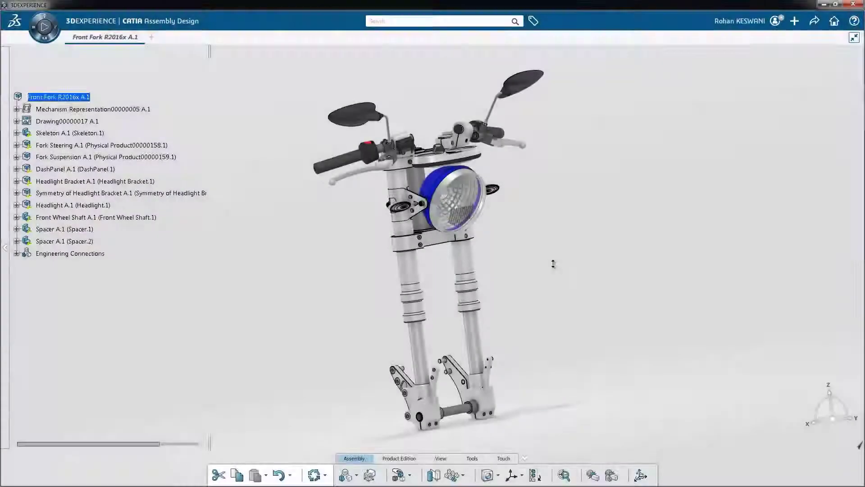
# - Zoom the 3D view in on the front fork's headlight and bracket
pyautogui.moveTo(553, 264)
pyautogui.mouseDown(button='middle')
pyautogui.moveTo(556, 236)
pyautogui.moveTo(434, 285)
pyautogui.moveTo(473, 270)
pyautogui.moveTo(562, 291)
pyautogui.moveTo(563, 265)
pyautogui.moveTo(459, 378)
pyautogui.moveTo(569, 344)
pyautogui.mouseUp(button='middle')
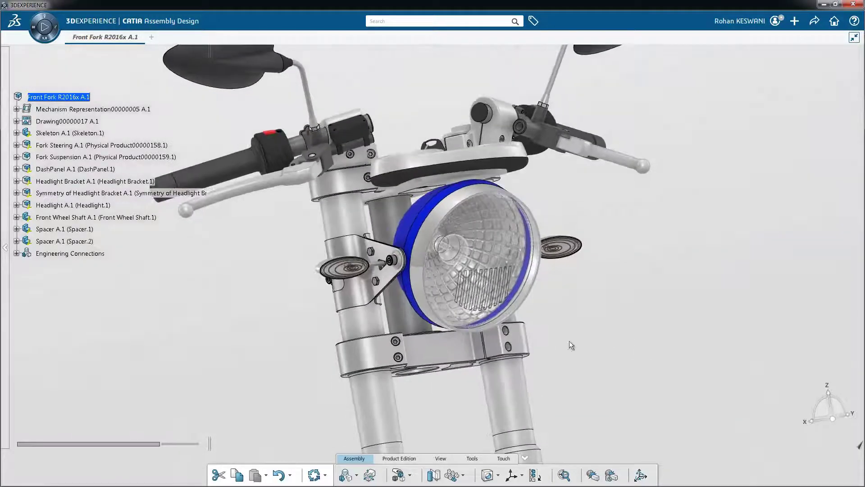
# - Colour the fork assembly by Weight Distribution in B.I. Essentials
pyautogui.click(472, 457)
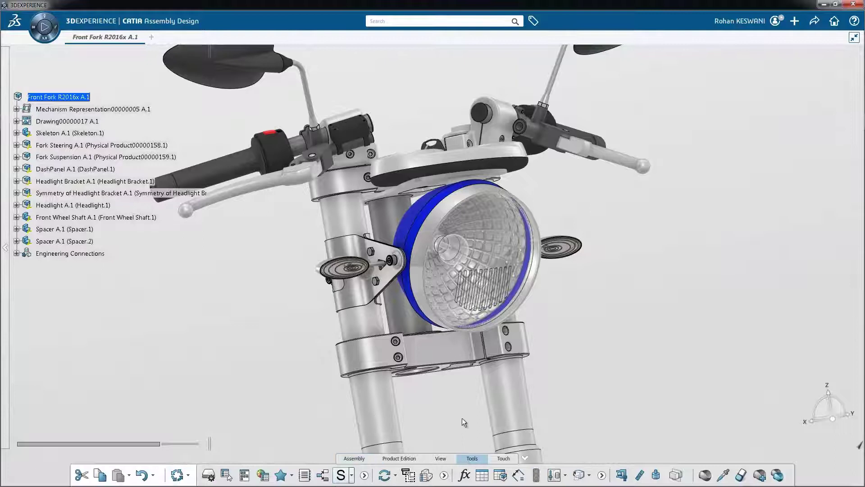
pyautogui.click(264, 476)
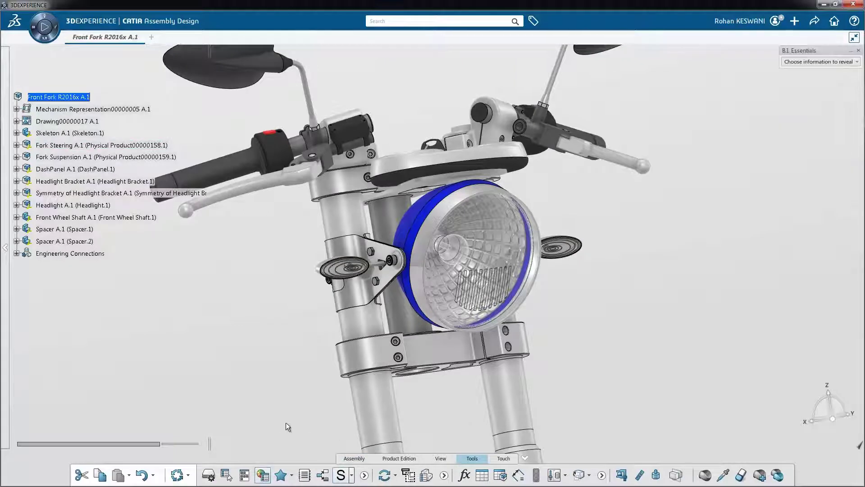
pyautogui.click(798, 63)
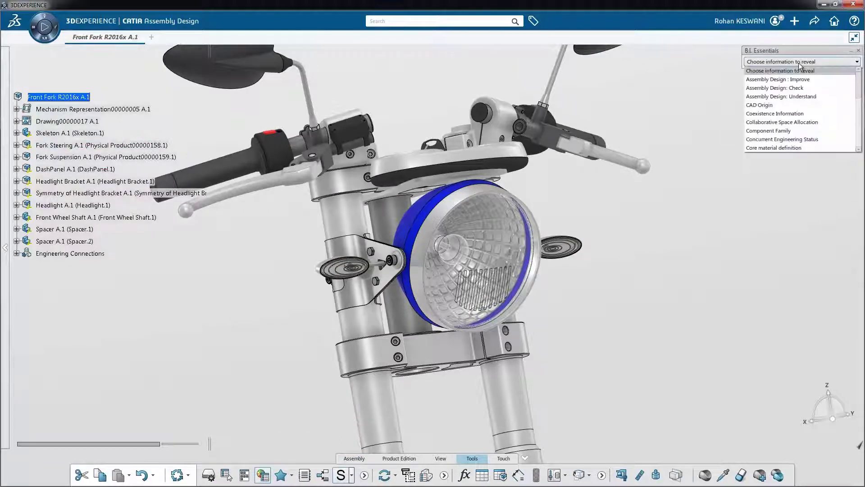
pyautogui.scroll(-3, 794, 102)
pyautogui.scroll(-3, 794, 116)
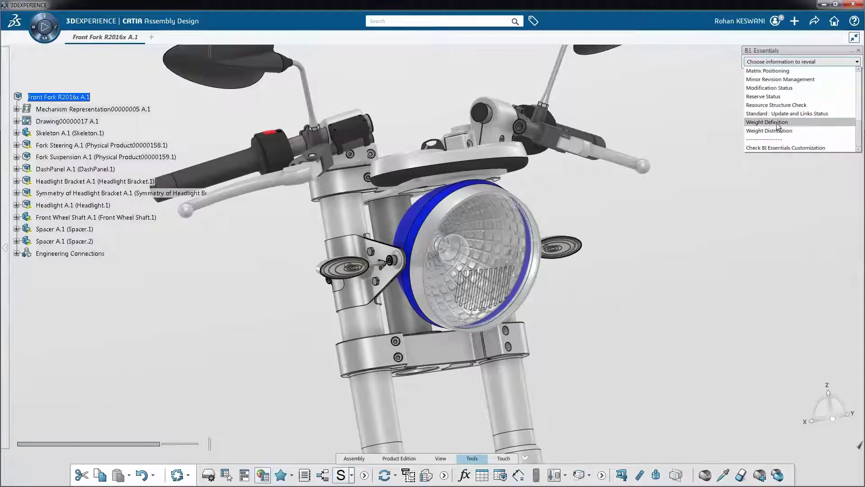
pyautogui.click(790, 131)
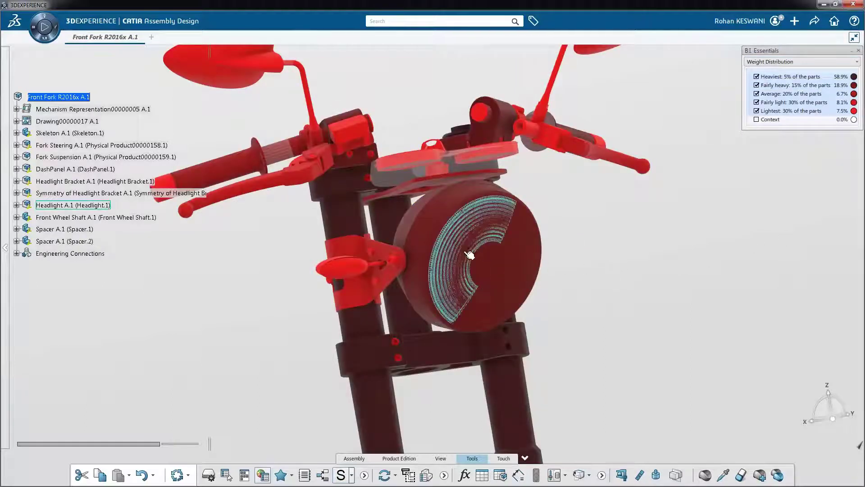
# - Check Headlight A.1's 2.334 kg weight table, then close it
pyautogui.click(95, 206)
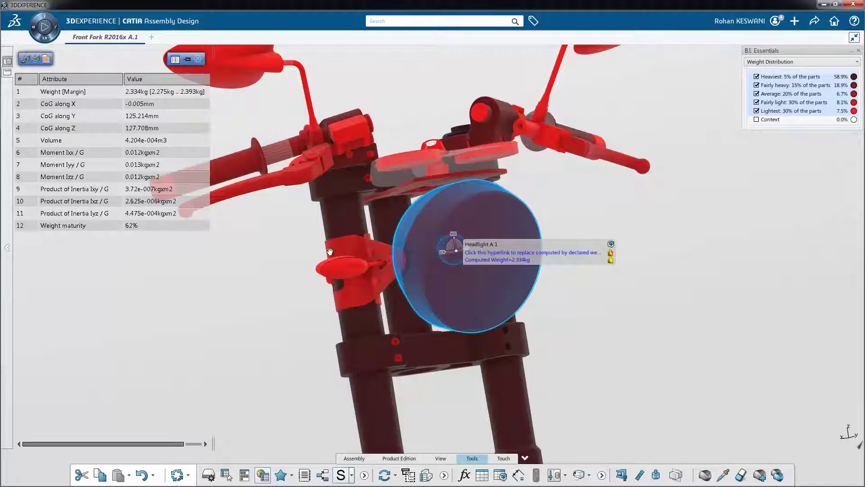
pyautogui.moveTo(272, 260)
pyautogui.mouseDown(button='middle')
pyautogui.moveTo(344, 263)
pyautogui.moveTo(322, 273)
pyautogui.moveTo(259, 269)
pyautogui.mouseUp(button='middle')
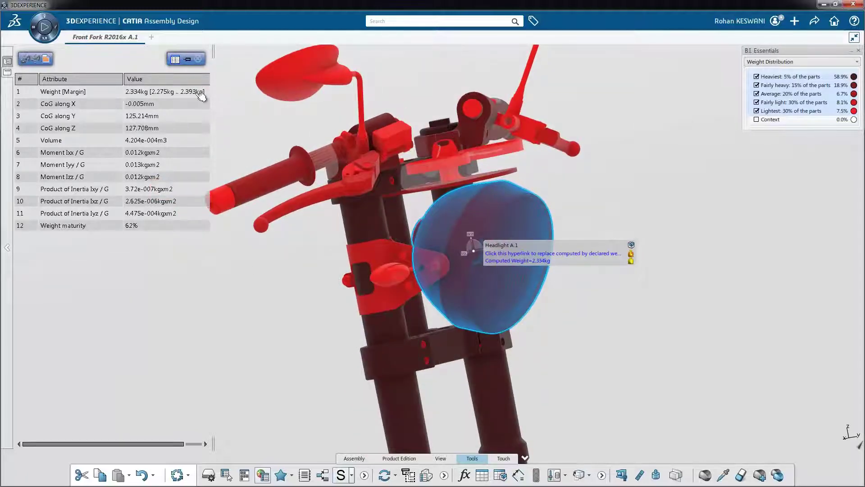
pyautogui.click(198, 60)
pyautogui.click(609, 203)
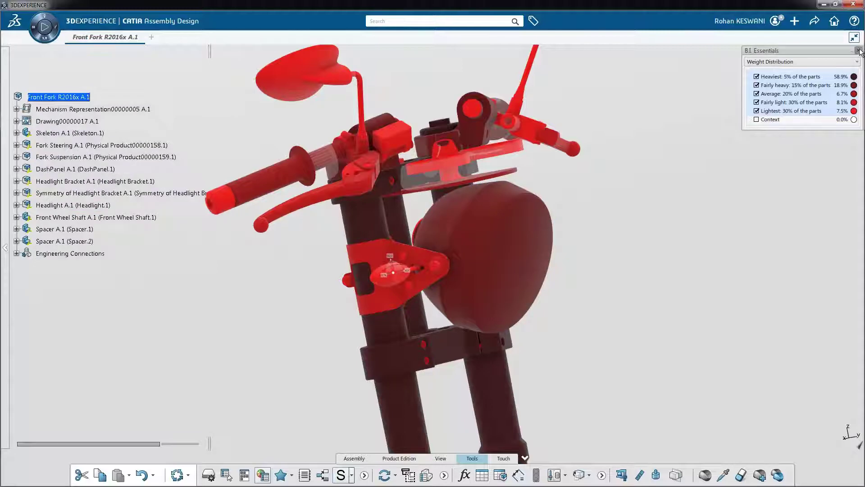
# - Close the weight panel and open the Headlight Bracket on its own
pyautogui.click(859, 51)
pyautogui.click(94, 181)
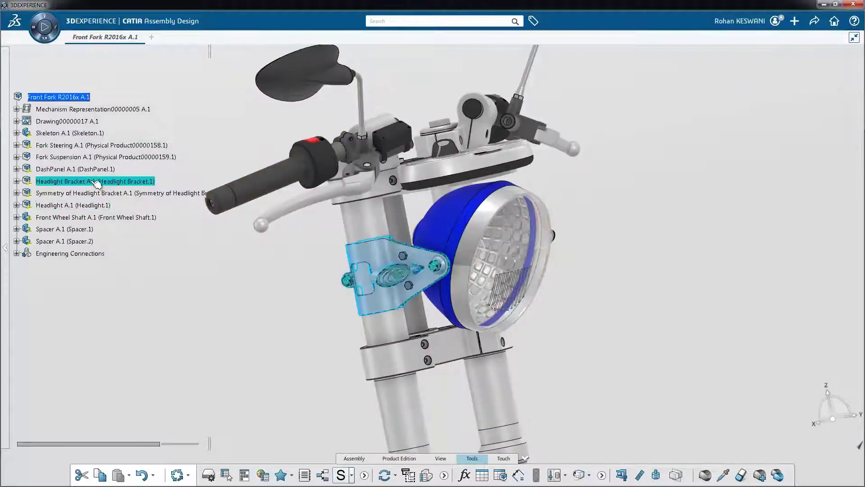
pyautogui.rightClick(97, 182)
pyautogui.click(287, 334)
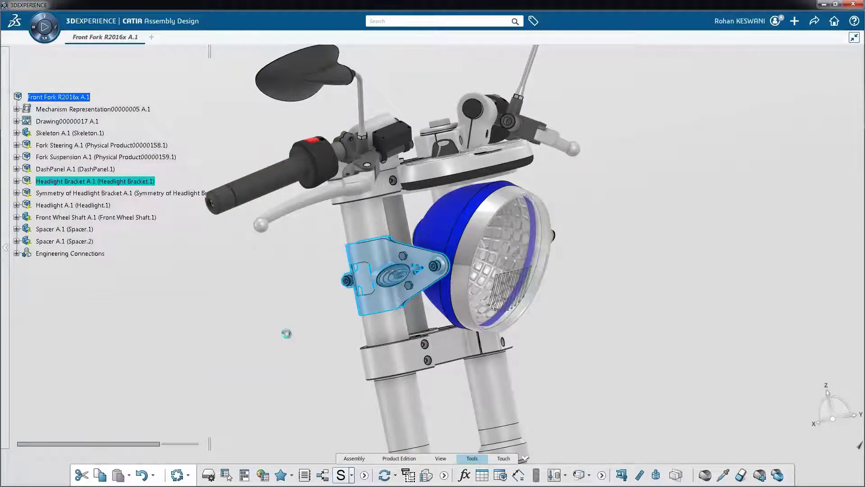
pyautogui.moveTo(480, 350); pyautogui.dragTo(427, 330, button='middle')
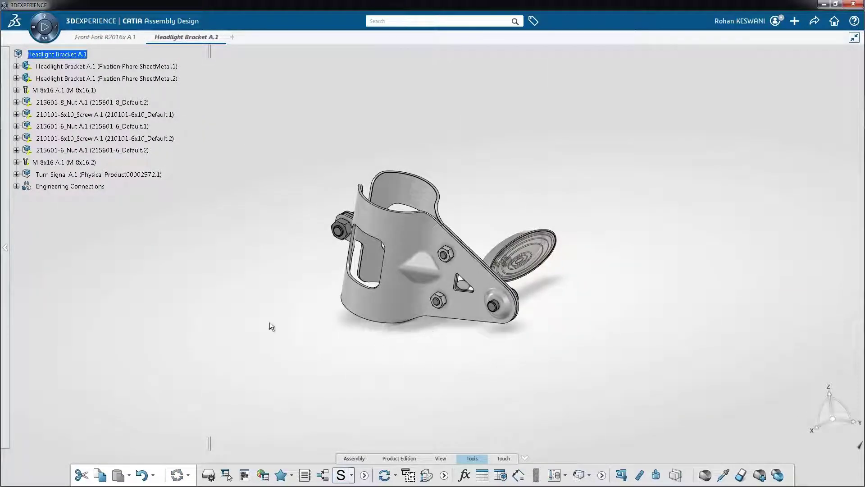
# - Review the Chrome Stainless Steel (U23_Mat) elastic and plastic properties
pyautogui.click(16, 66)
pyautogui.click(25, 89)
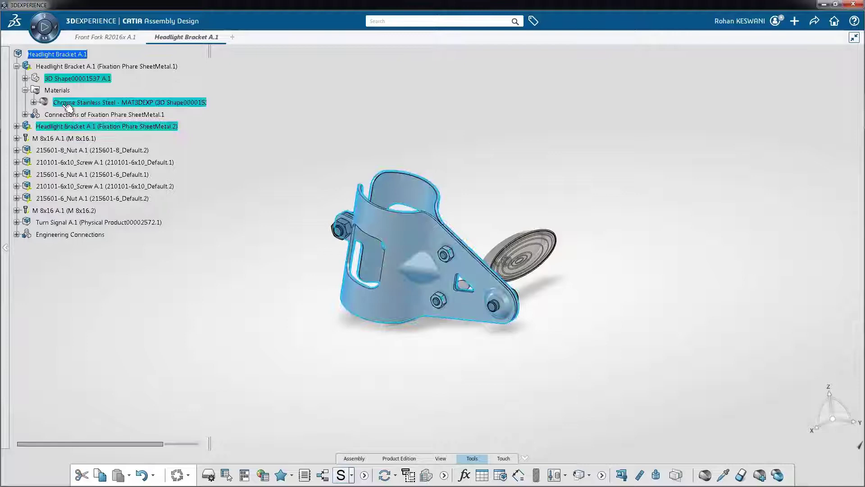
pyautogui.click(102, 138)
pyautogui.doubleClick(101, 138)
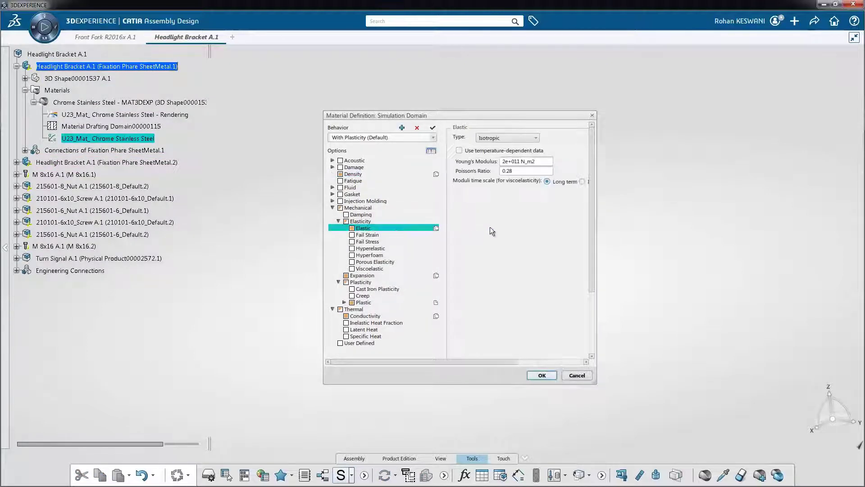
pyautogui.click(379, 302)
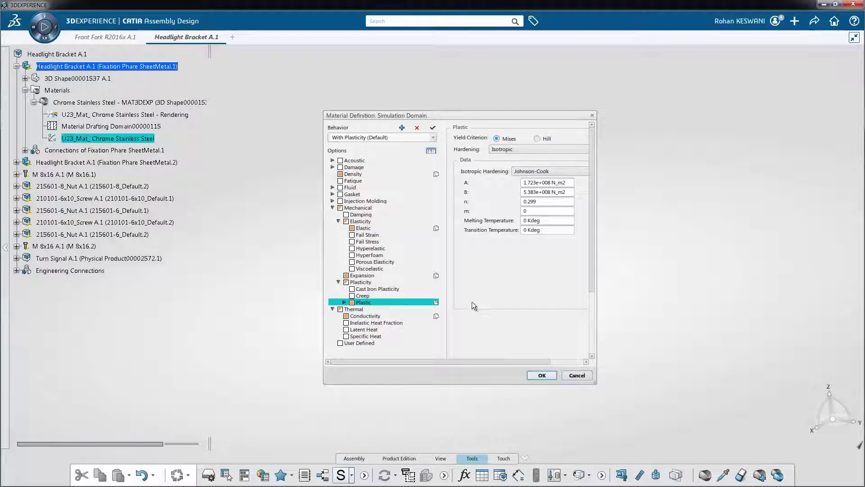
pyautogui.click(542, 375)
# - Collapse the part tree and select the whole Headlight Bracket assembly
pyautogui.click(17, 66)
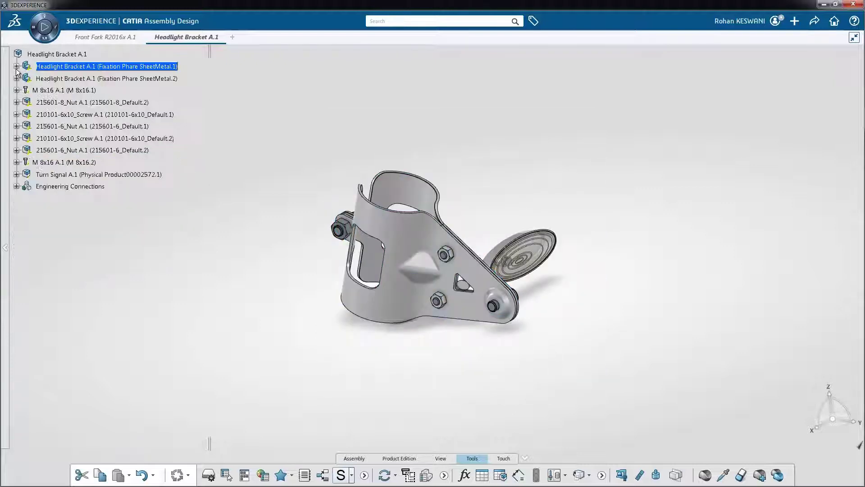
pyautogui.click(57, 54)
pyautogui.click(207, 150)
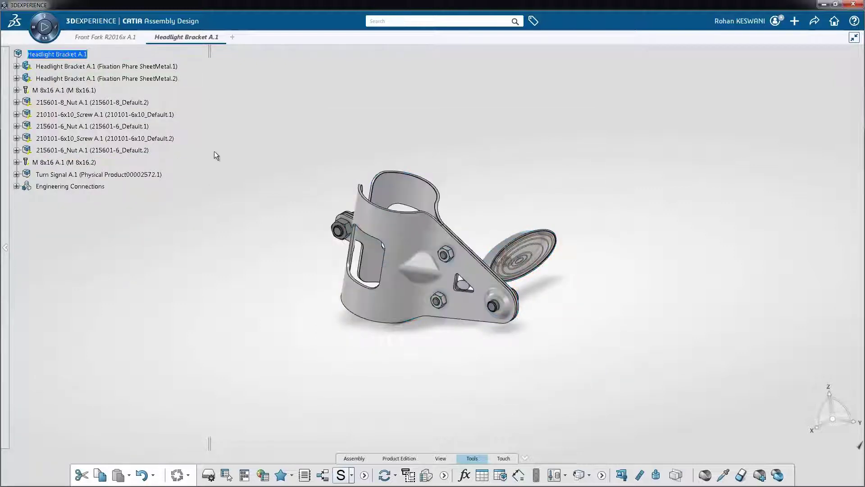
pyautogui.click(42, 38)
# - Start a Static Study and exclude Turn Signal A.1 from the contributing parts
pyautogui.click(112, 148)
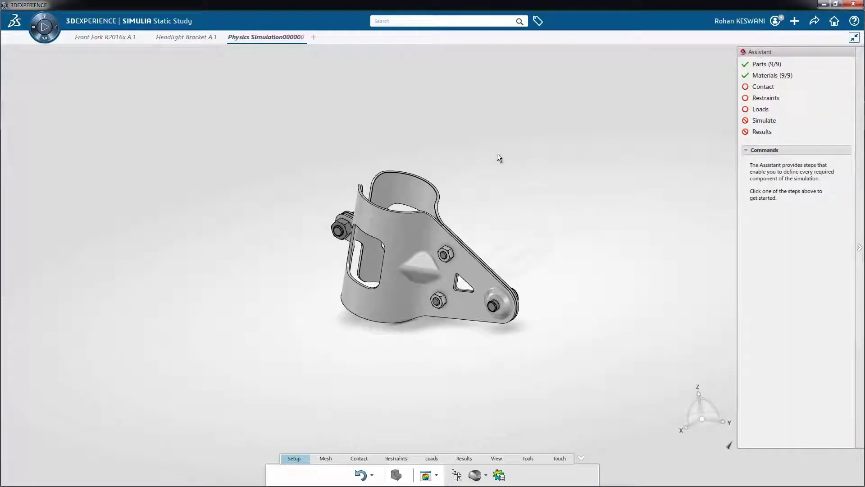
pyautogui.click(757, 64)
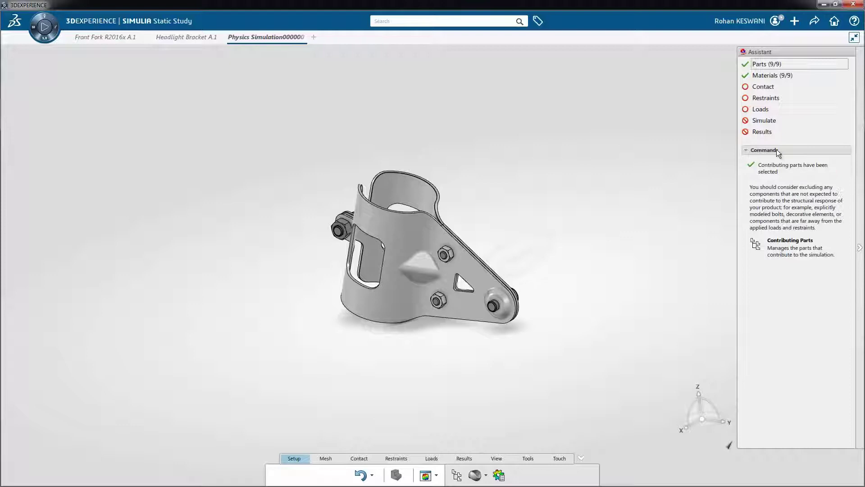
pyautogui.click(757, 244)
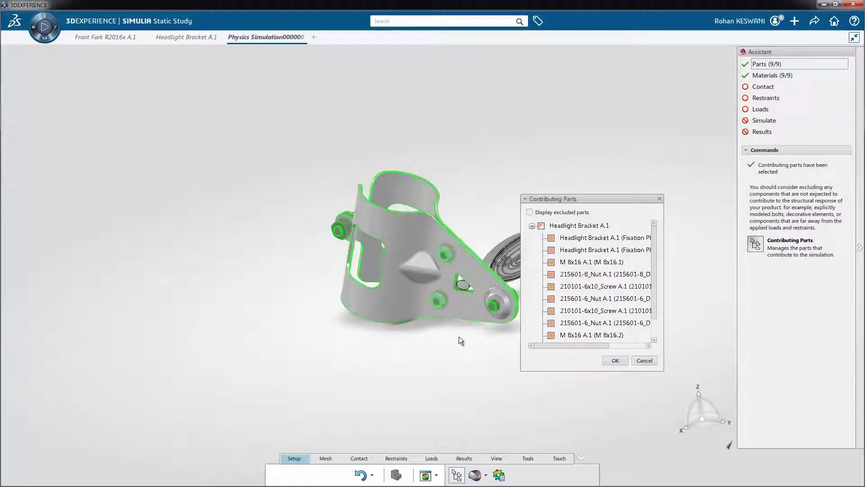
pyautogui.moveTo(419, 347); pyautogui.dragTo(297, 348, button='middle')
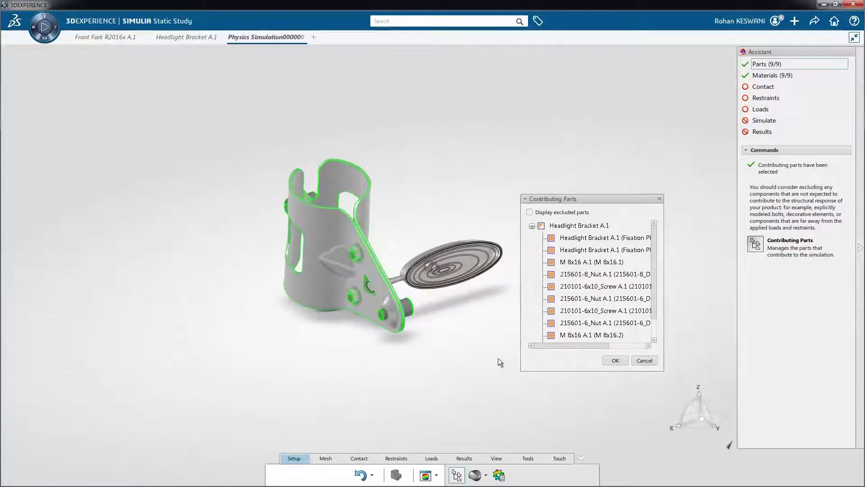
pyautogui.scroll(-2, 659, 306)
pyautogui.click(602, 323)
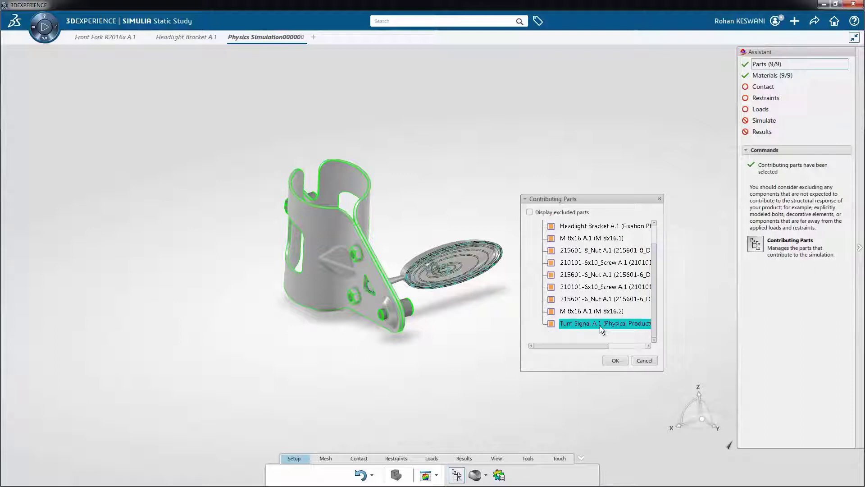
pyautogui.scroll(2, 602, 284)
pyautogui.scroll(-2, 601, 284)
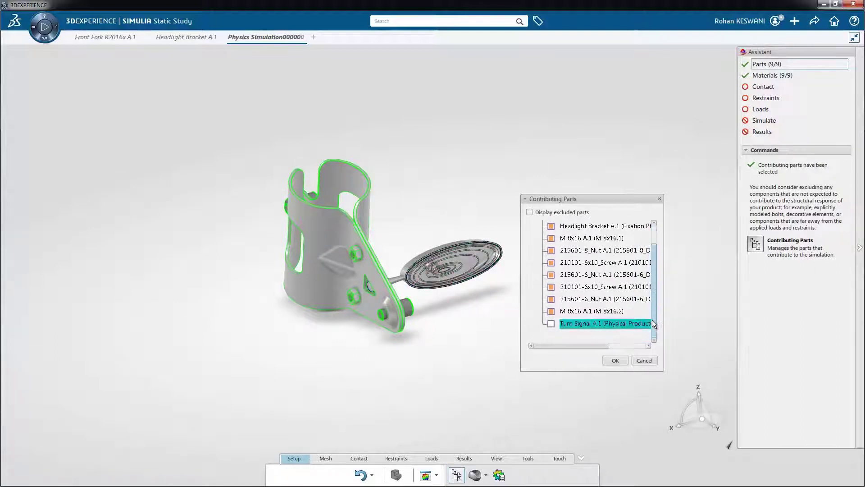
pyautogui.click(614, 361)
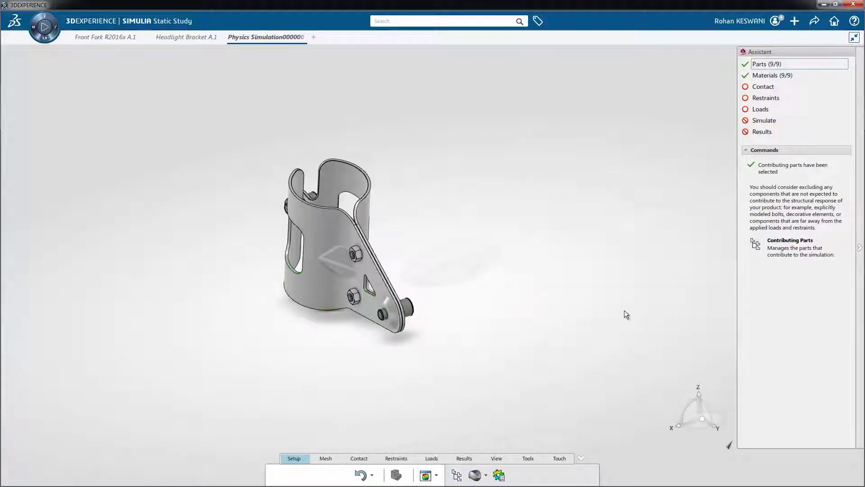
# - Run Bonded Contact Detection to find the surface pairs
pyautogui.click(772, 76)
pyautogui.click(764, 87)
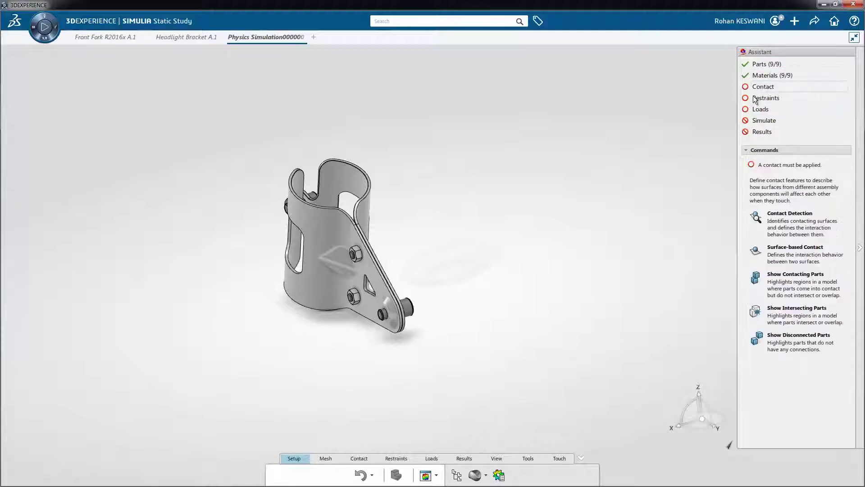
pyautogui.click(756, 217)
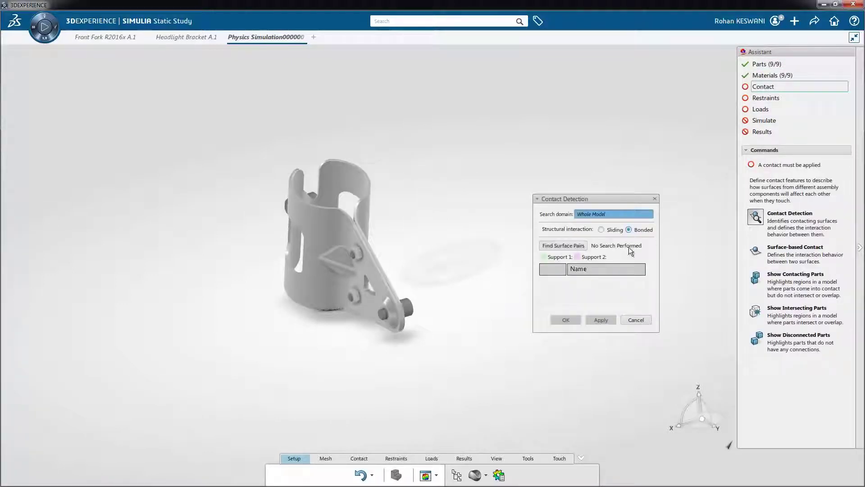
pyautogui.click(563, 245)
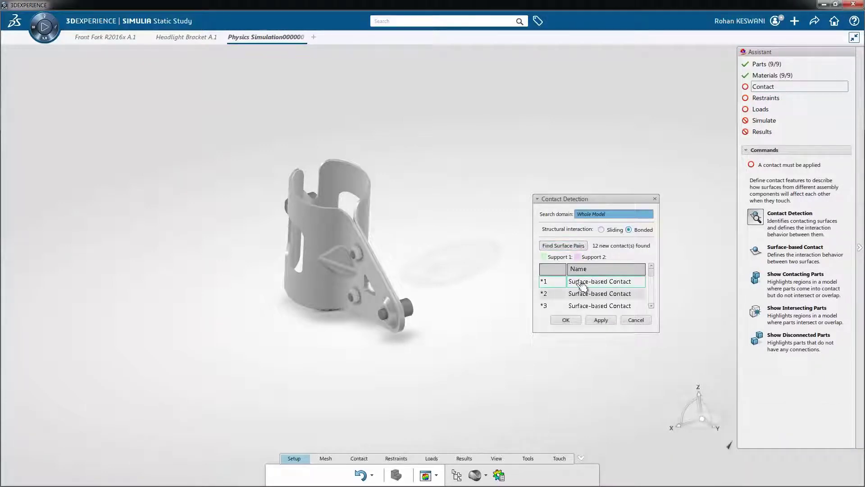
# - Inspect the 12 detected contacts and apply them as bonded contacts
pyautogui.click(583, 282)
pyautogui.moveTo(352, 257)
pyautogui.mouseDown(button='middle')
pyautogui.moveTo(303, 324)
pyautogui.moveTo(397, 324)
pyautogui.mouseUp(button='middle')
pyautogui.click(599, 294)
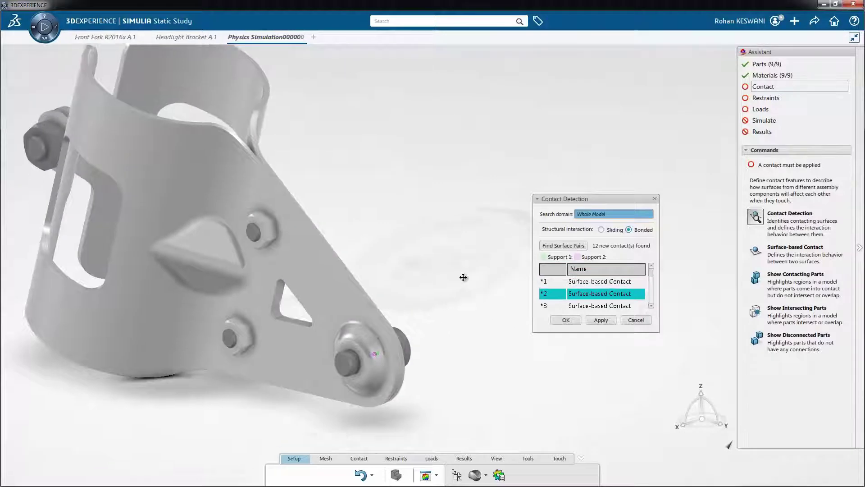
pyautogui.moveTo(379, 284); pyautogui.dragTo(333, 267, button='middle')
pyautogui.scroll(-5, 602, 291)
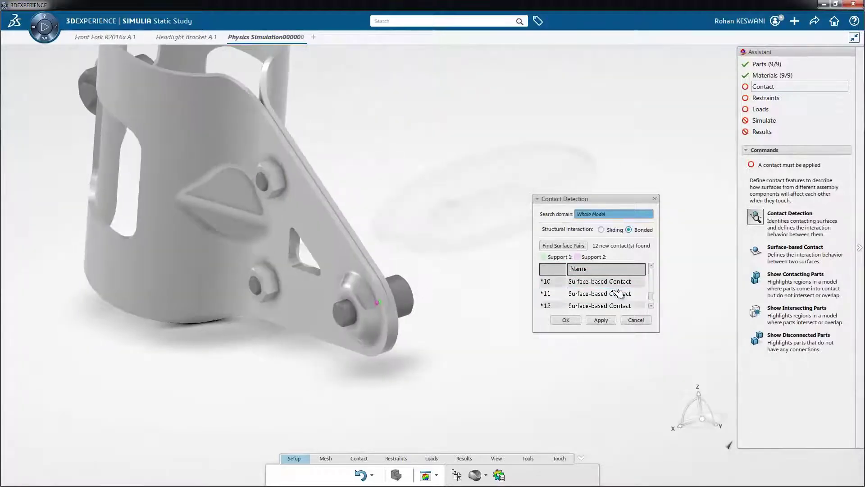
pyautogui.click(610, 295)
pyautogui.moveTo(348, 202); pyautogui.dragTo(371, 279, button='middle')
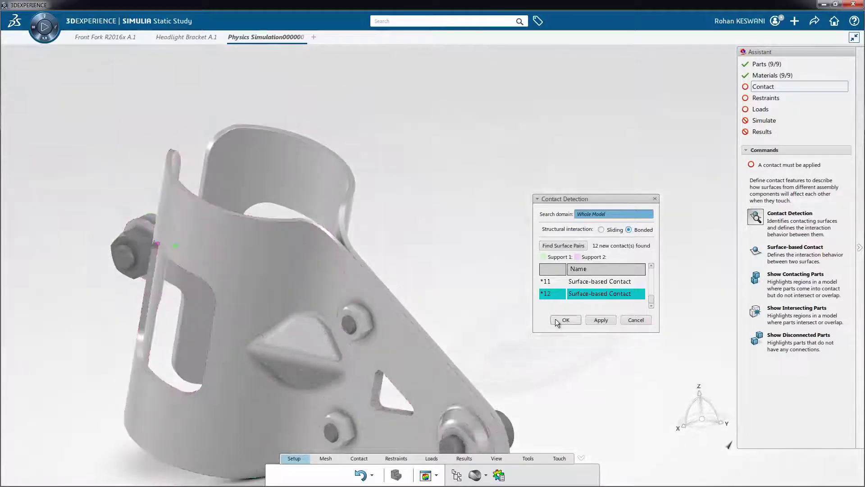
pyautogui.click(566, 320)
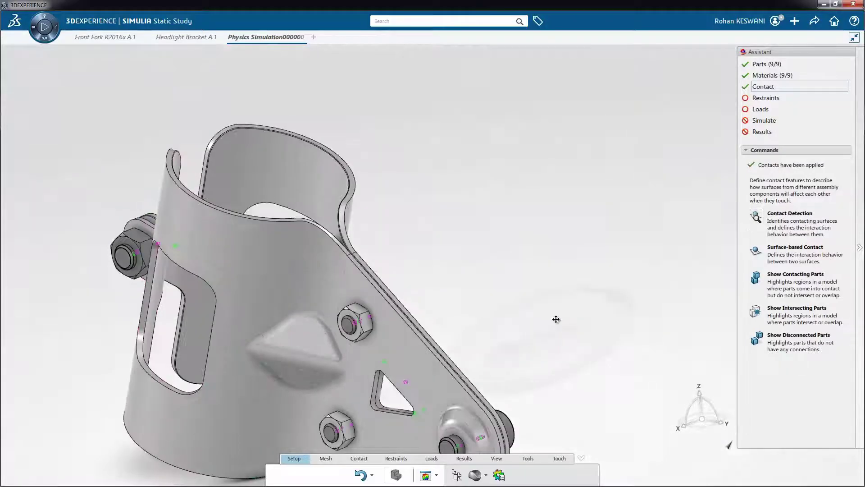
# - Start a Clamp restraint and select the first two clamp band faces
pyautogui.click(766, 99)
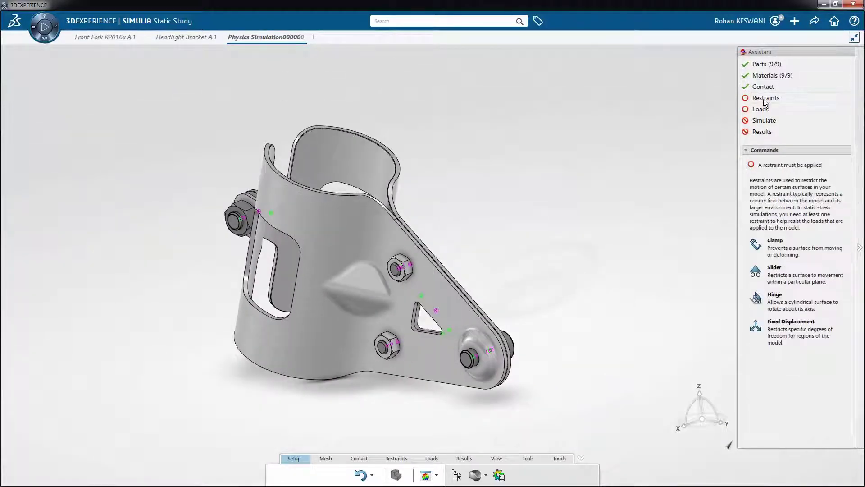
pyautogui.click(755, 243)
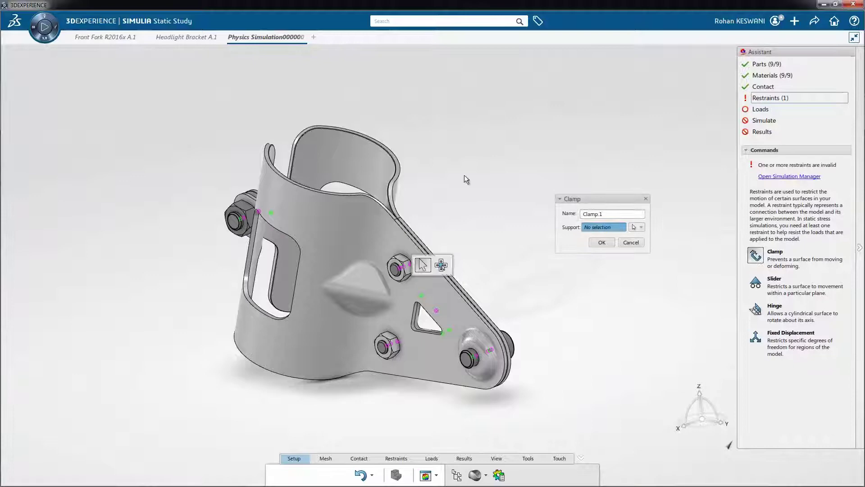
pyautogui.click(338, 167)
pyautogui.moveTo(338, 203); pyautogui.dragTo(463, 299, button='middle')
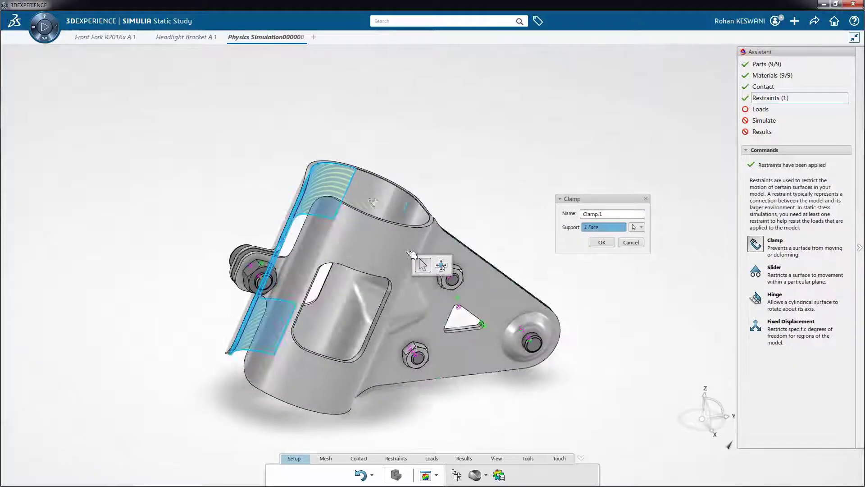
pyautogui.click(379, 216)
pyautogui.moveTo(379, 237); pyautogui.dragTo(433, 304, button='middle')
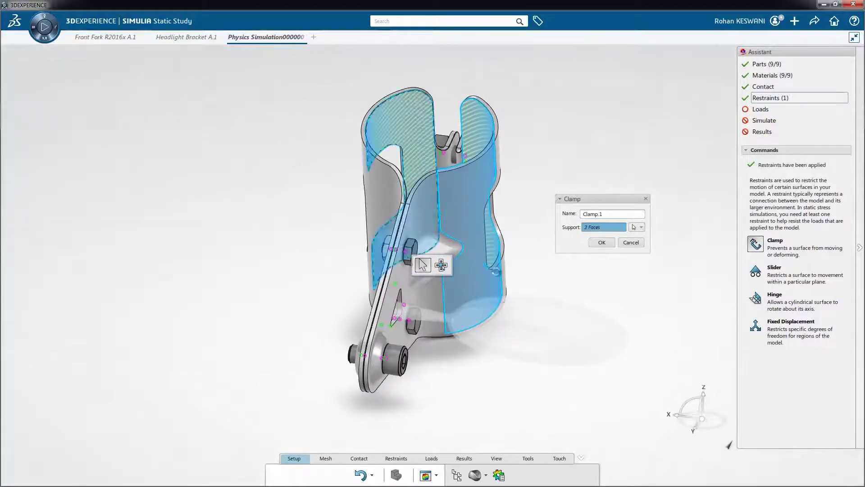
# - Add the remaining two band faces and confirm the four-face clamp
pyautogui.click(473, 135)
pyautogui.moveTo(440, 203); pyautogui.dragTo(327, 252, button='middle')
pyautogui.click(471, 162)
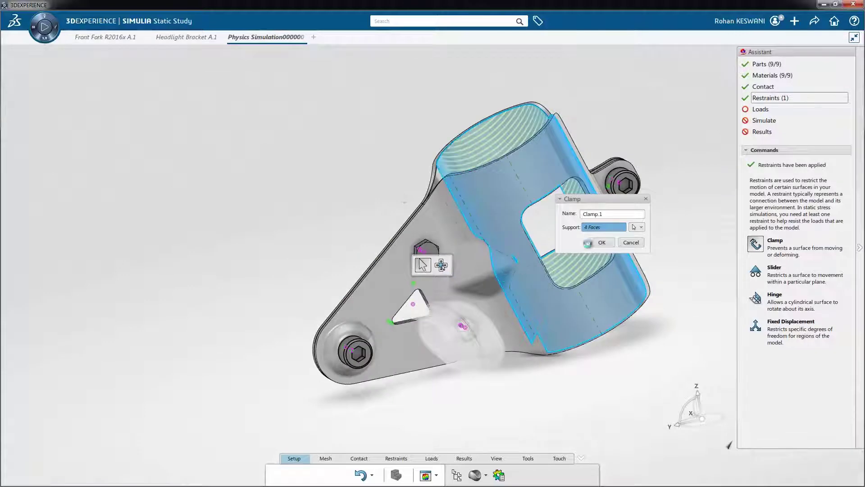
pyautogui.click(598, 242)
pyautogui.moveTo(474, 270)
pyautogui.mouseDown(button='middle')
pyautogui.moveTo(601, 223)
pyautogui.moveTo(514, 257)
pyautogui.mouseUp(button='middle')
pyautogui.moveTo(474, 284)
pyautogui.mouseDown(button='middle')
pyautogui.moveTo(386, 335)
pyautogui.moveTo(379, 318)
pyautogui.mouseUp(button='middle')
pyautogui.scroll(4, 419, 257)
pyautogui.scroll(4, 419, 258)
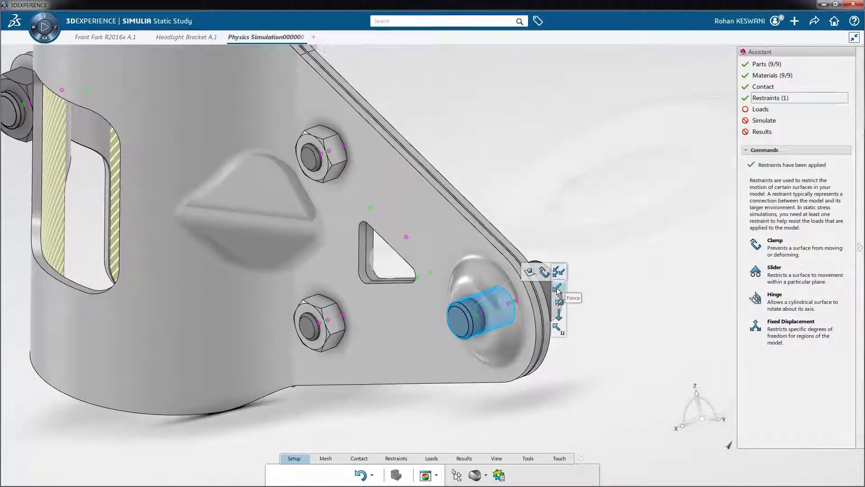
# - Apply a vertical -23.34 N force to the bolt at the bracket tip
pyautogui.click(559, 291)
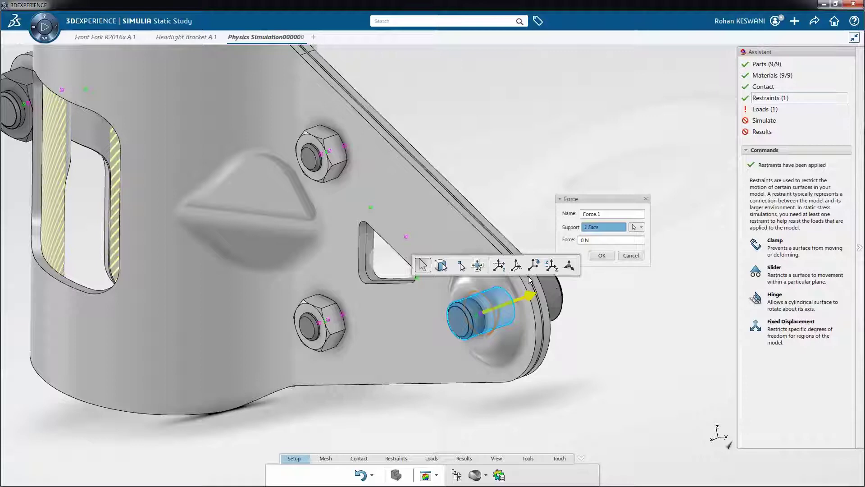
pyautogui.click(517, 266)
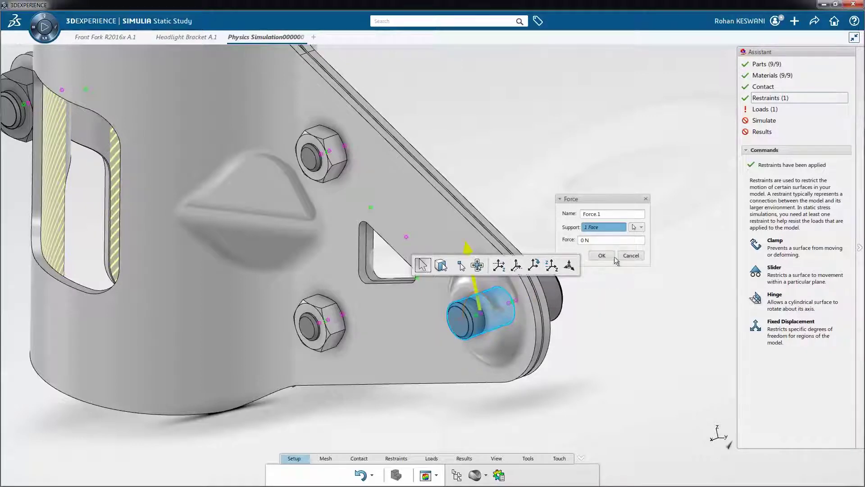
pyautogui.doubleClick(600, 241)
pyautogui.write('-23.34N')
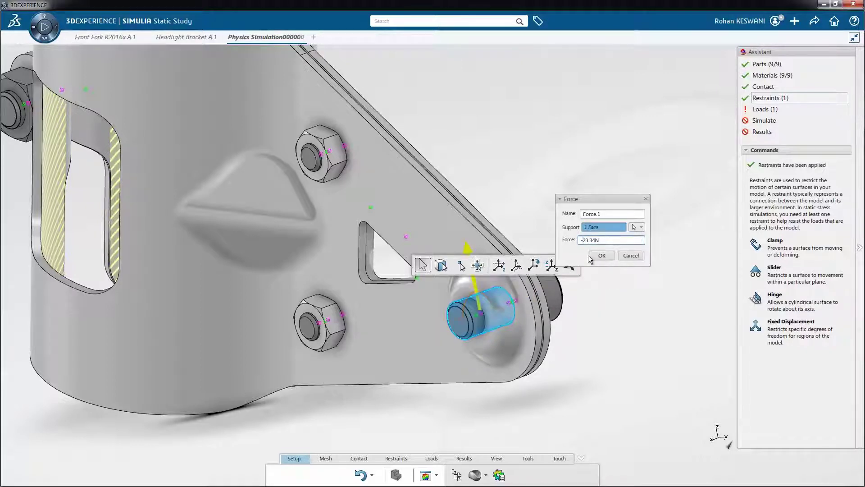
pyautogui.press('Return')
pyautogui.moveTo(593, 255); pyautogui.dragTo(504, 303, button='middle')
pyautogui.moveTo(395, 304); pyautogui.dragTo(379, 331, button='middle')
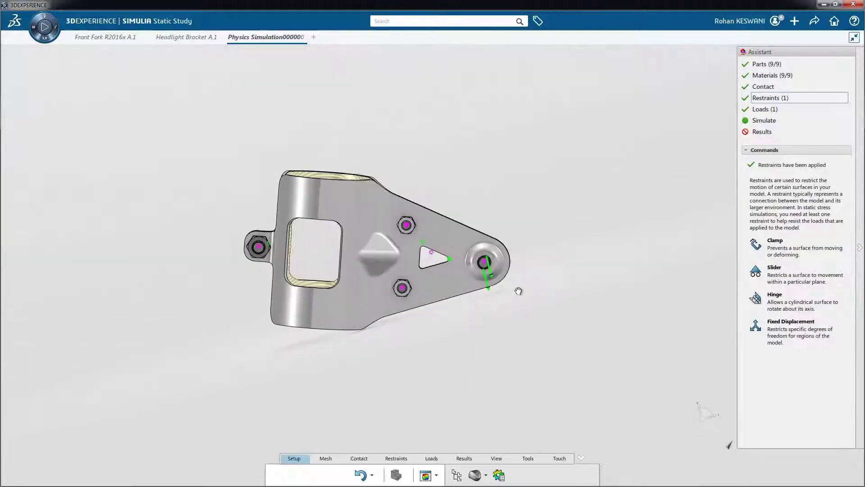
# - Run the simulation Local - Interactive, yielding a 1.96e+6 N/m² max von Mises plot
pyautogui.click(764, 109)
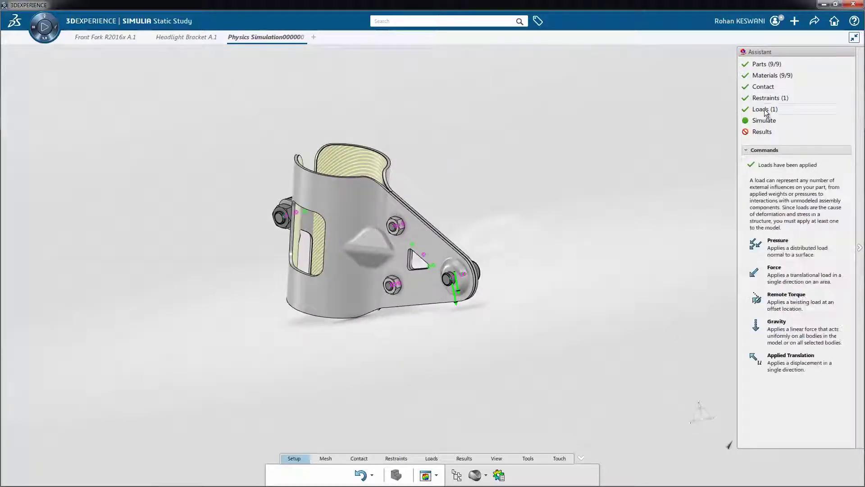
pyautogui.click(764, 120)
pyautogui.click(756, 211)
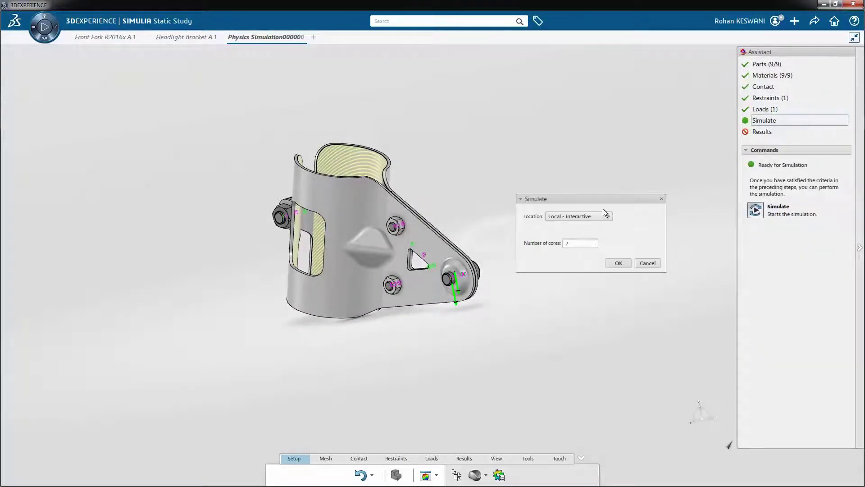
pyautogui.press('Return')
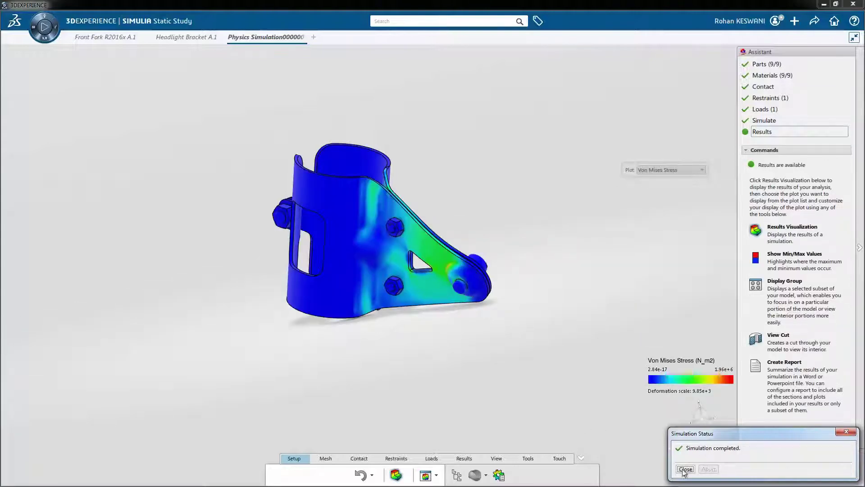
pyautogui.click(684, 470)
pyautogui.moveTo(479, 359)
pyautogui.mouseDown(button='middle')
pyautogui.moveTo(561, 355)
pyautogui.moveTo(274, 351)
pyautogui.moveTo(460, 402)
pyautogui.moveTo(422, 387)
pyautogui.moveTo(450, 411)
pyautogui.moveTo(365, 243)
pyautogui.mouseUp(button='middle')
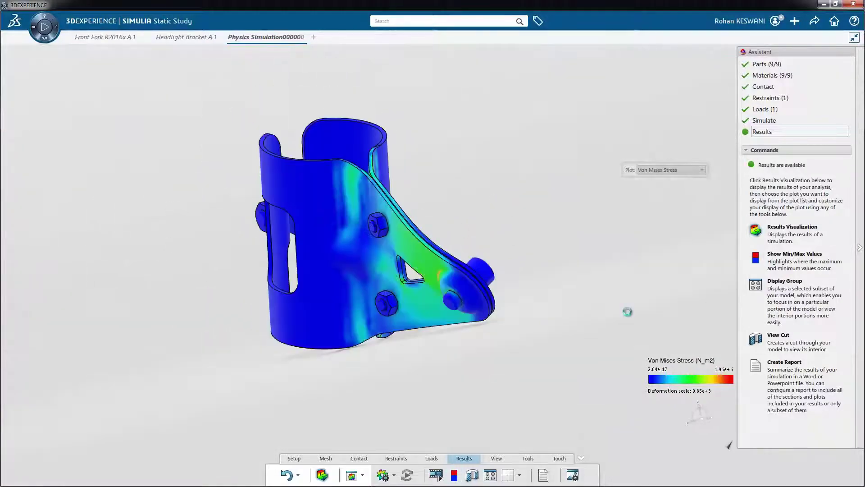
# - Play and then stop the deformation animation of the results
pyautogui.moveTo(473, 270); pyautogui.dragTo(380, 347, button='middle')
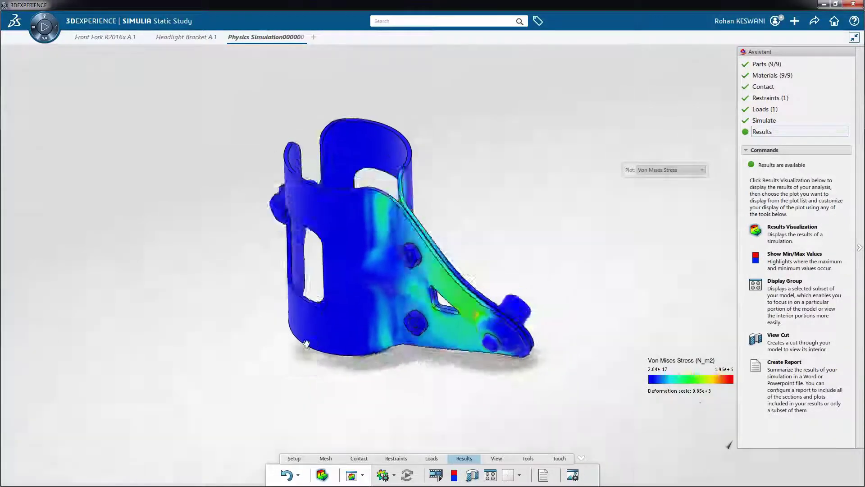
pyautogui.click(433, 468)
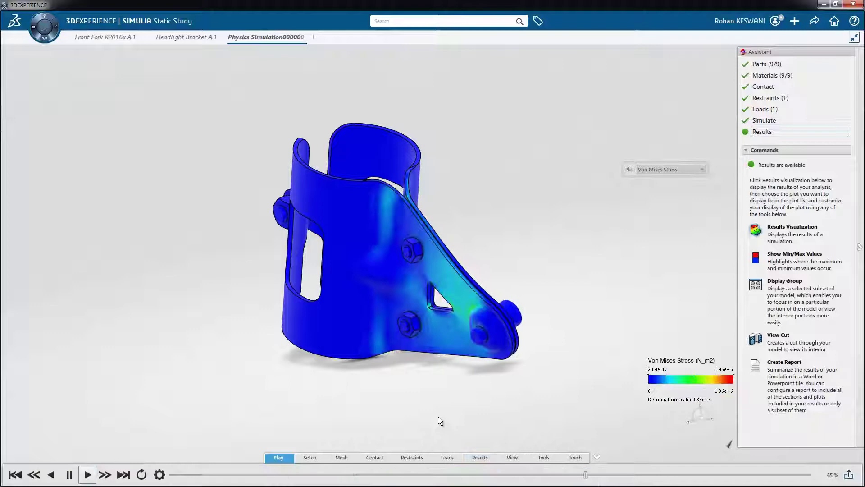
pyautogui.moveTo(438, 417)
pyautogui.mouseDown(button='middle')
pyautogui.moveTo(457, 329)
pyautogui.moveTo(513, 338)
pyautogui.mouseUp(button='middle')
pyautogui.press('Escape')
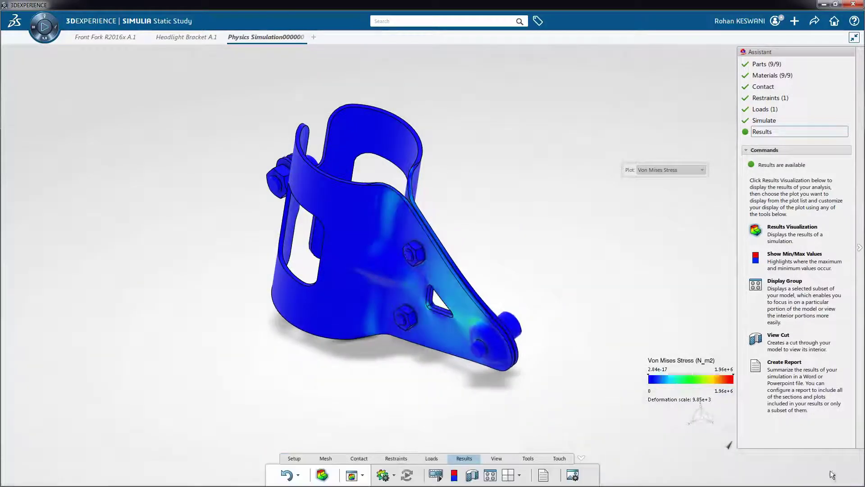
# - Switch the result plot to Displacement, then to Reaction Force Vector
pyautogui.click(664, 169)
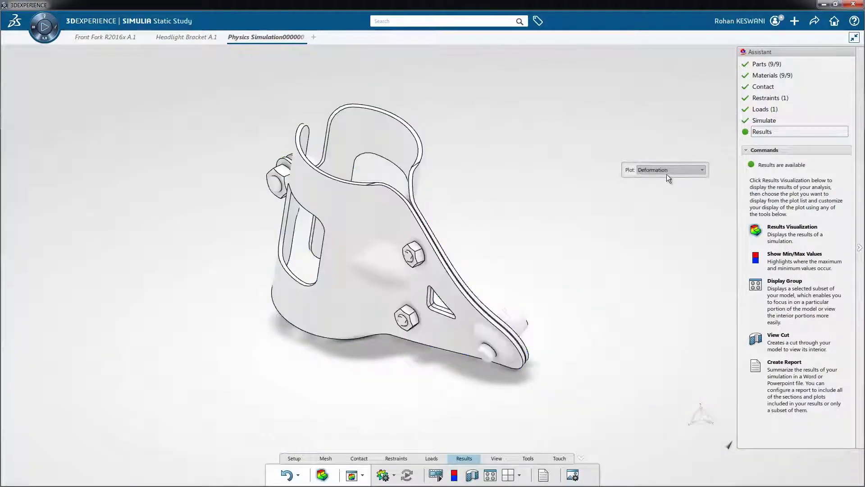
pyautogui.click(667, 171)
pyautogui.click(664, 187)
pyautogui.moveTo(491, 406); pyautogui.dragTo(473, 338, button='middle')
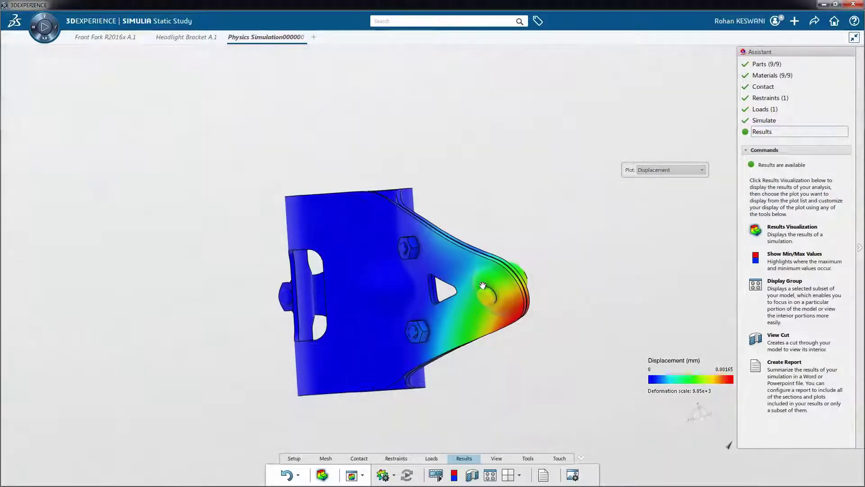
pyautogui.click(664, 169)
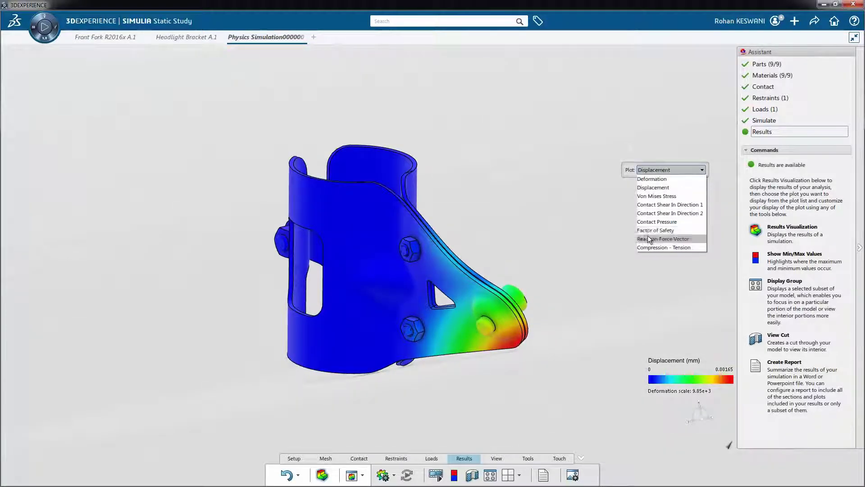
pyautogui.click(663, 239)
pyautogui.moveTo(399, 313)
pyautogui.mouseDown(button='middle')
pyautogui.moveTo(313, 337)
pyautogui.moveTo(379, 284)
pyautogui.mouseUp(button='middle')
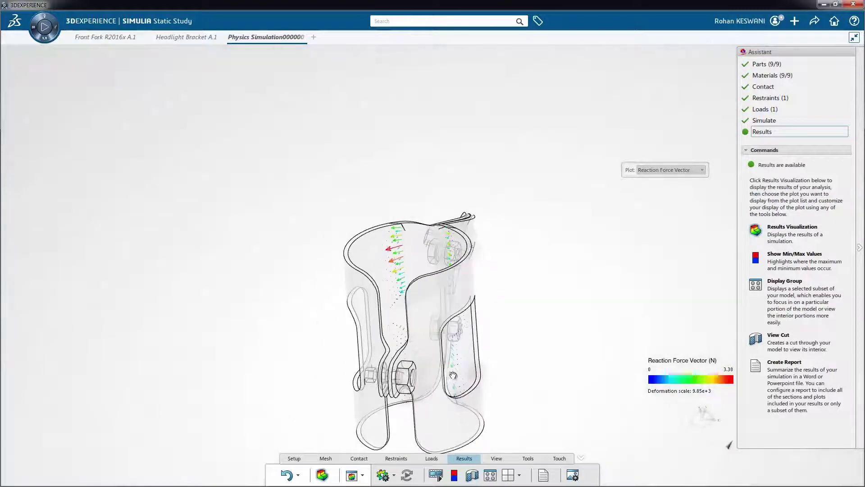
# - View the Compression-Tension and Deformation plots, ending on Von Mises Stress
pyautogui.click(679, 169)
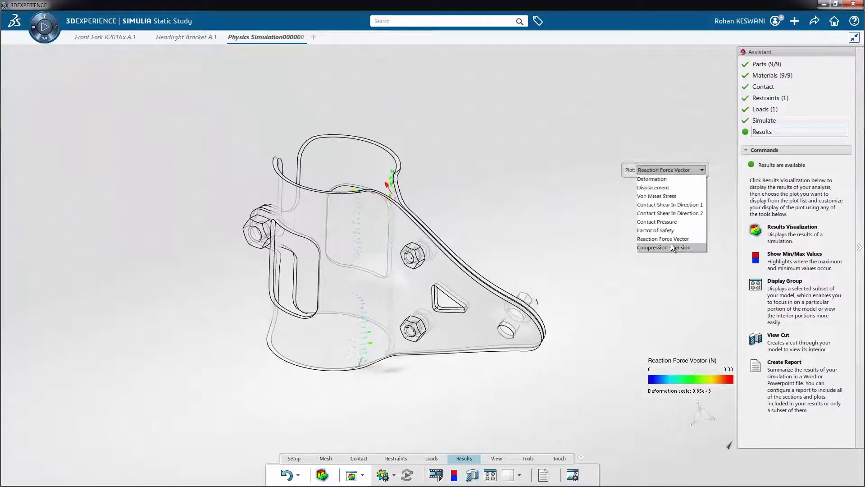
pyautogui.click(671, 244)
pyautogui.click(673, 169)
pyautogui.click(682, 190)
pyautogui.click(679, 170)
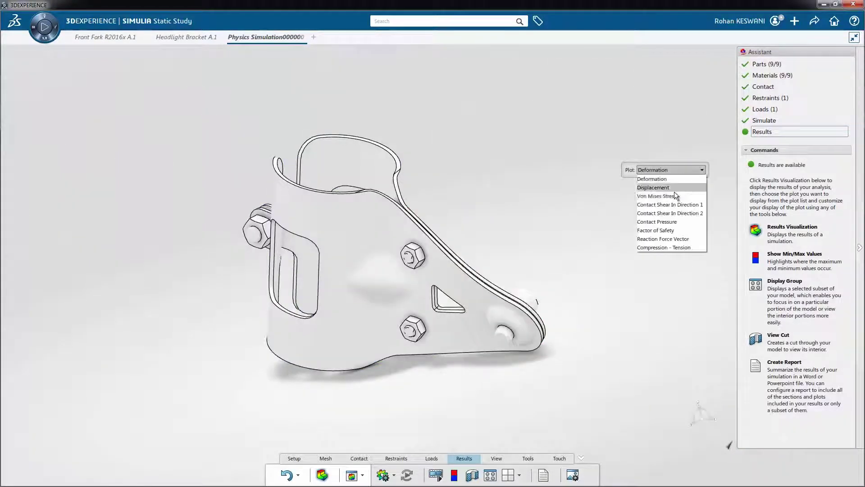
# - Create the Word report and jump to Material Properties, then Mesh Properties
pyautogui.click(545, 475)
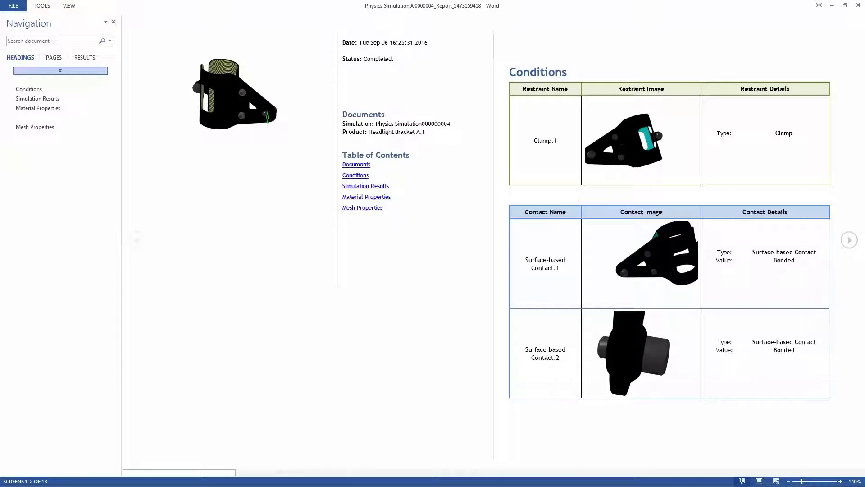
pyautogui.scroll(-1, 248, 99)
pyautogui.scroll(-1, 318, 177)
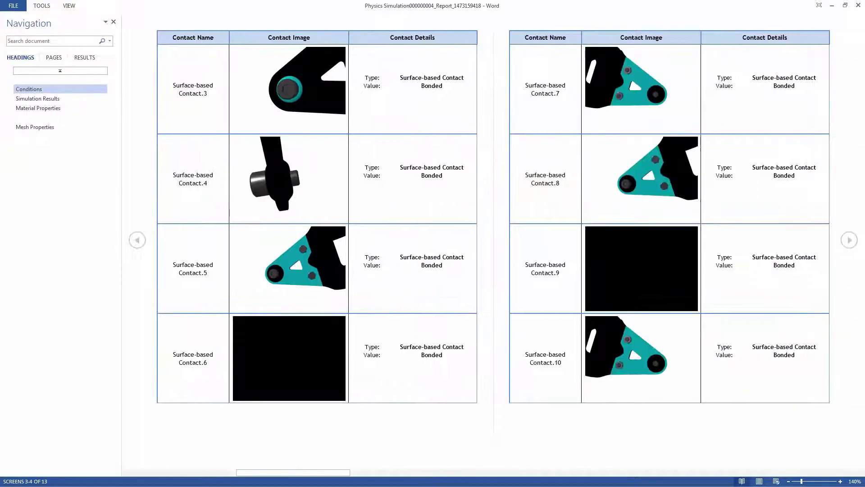
pyautogui.scroll(-1, 318, 176)
pyautogui.scroll(-1, 318, 176)
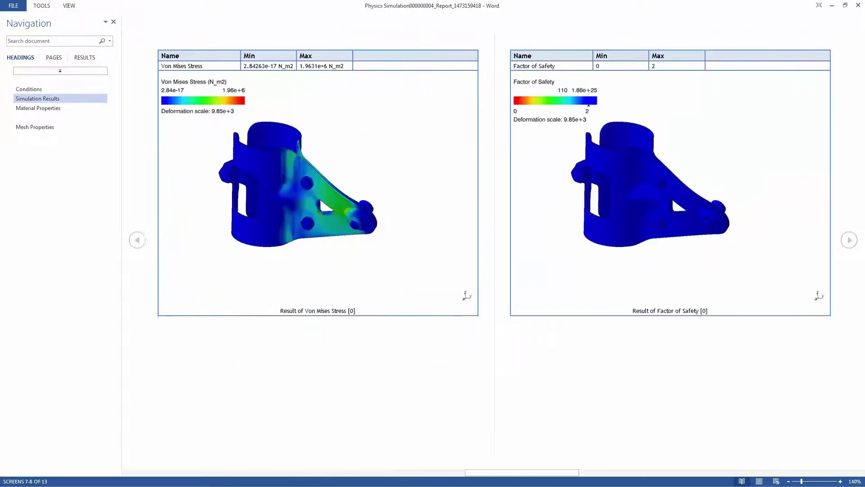
pyautogui.scroll(1, 317, 175)
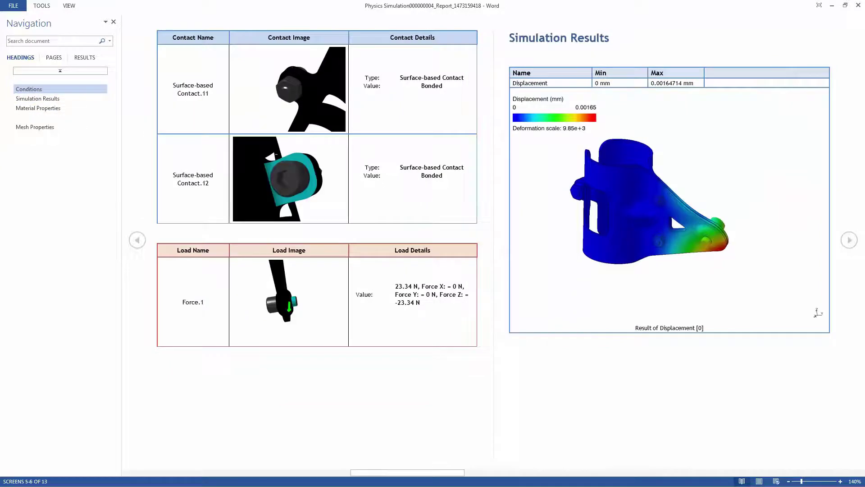
pyautogui.click(39, 107)
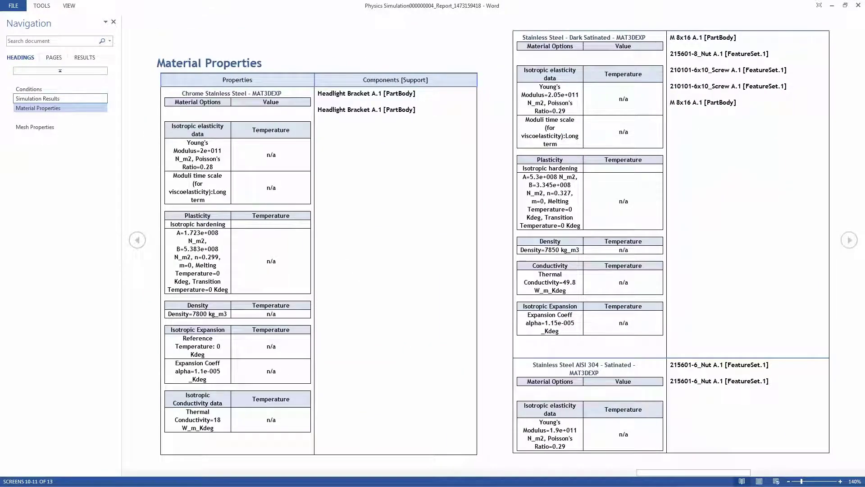
pyautogui.click(34, 126)
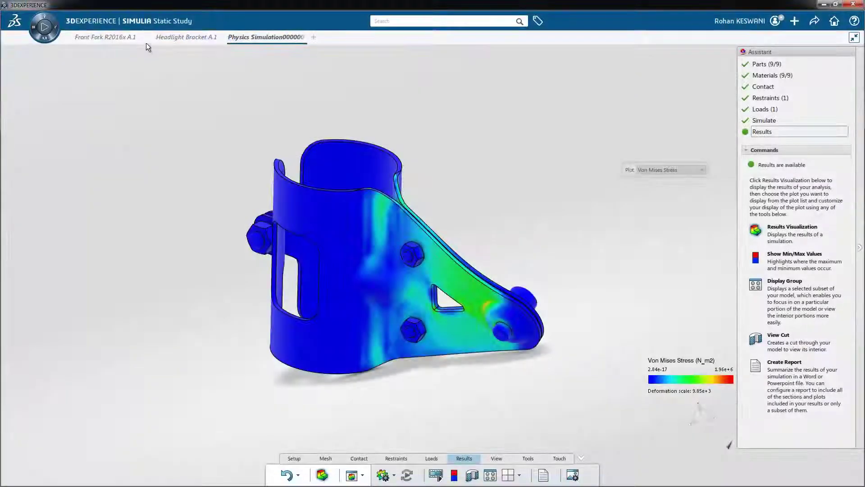
# - In the Headlight Bracket, open Sketch.16 under Cut Out.1 in PartBody for editing
pyautogui.click(186, 37)
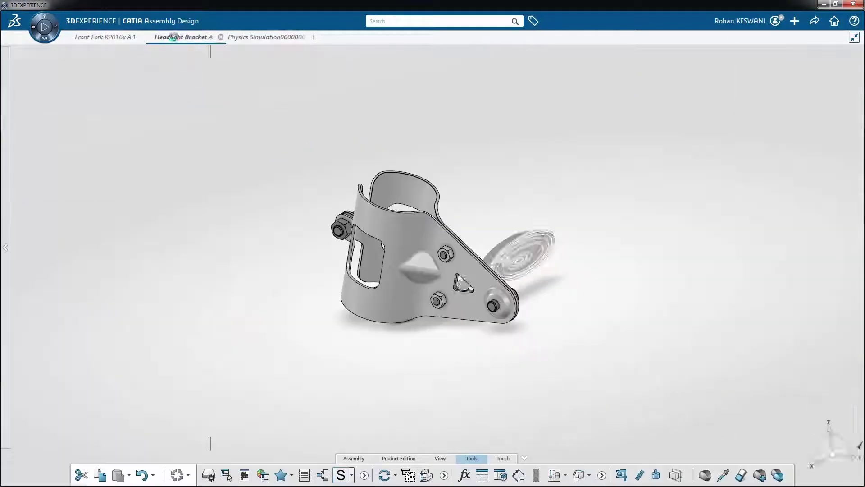
pyautogui.click(17, 78)
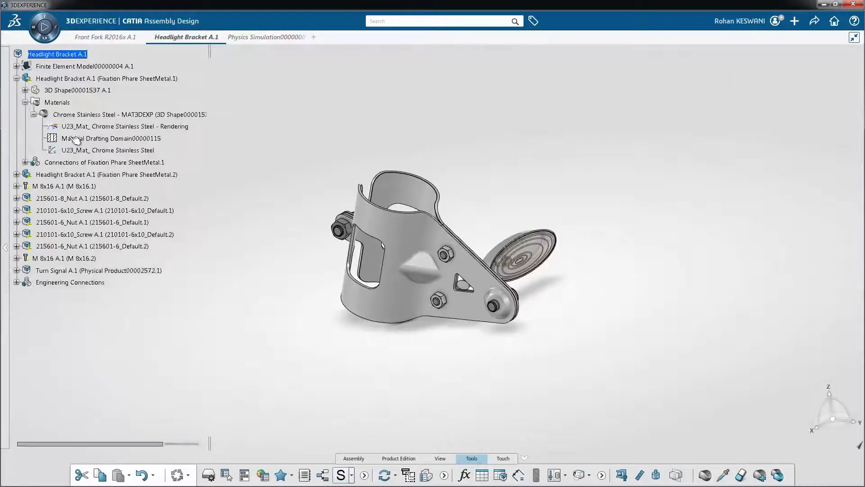
pyautogui.click(25, 91)
pyautogui.click(42, 148)
pyautogui.scroll(-1, 125, 399)
pyautogui.doubleClick(91, 337)
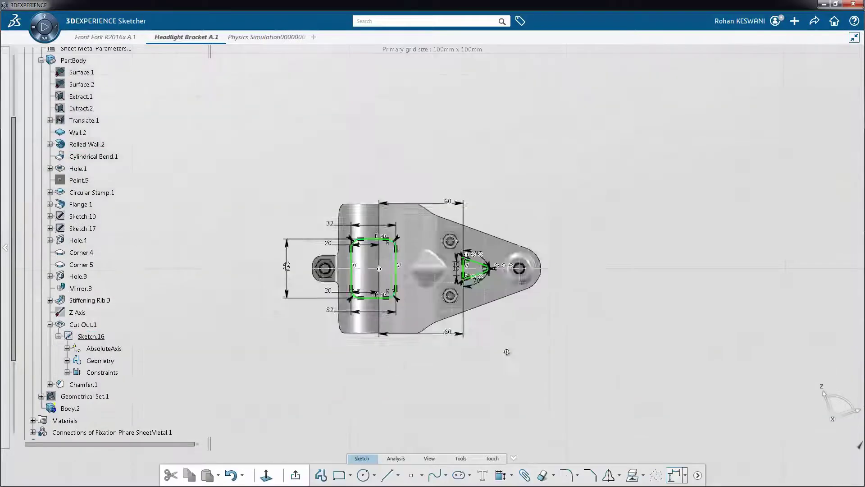
# - Resize the cutout to 36 wide by 62 tall, exit the sketcher, and return to the assembly
pyautogui.doubleClick(274, 201)
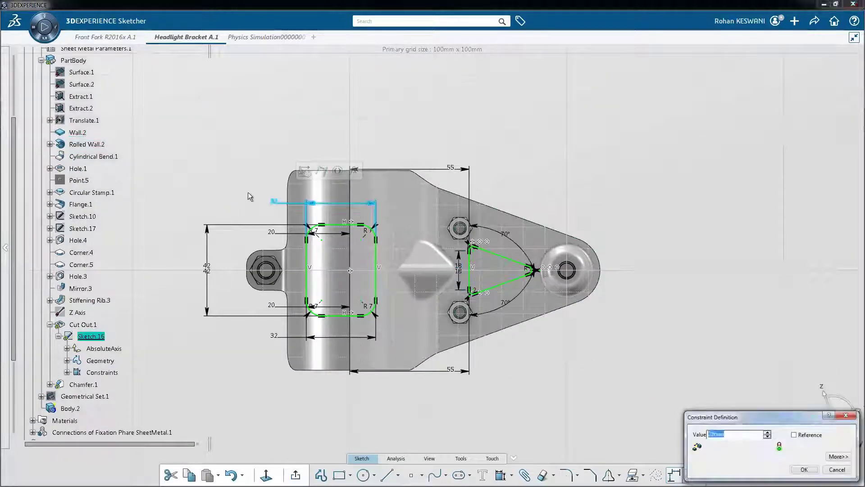
pyautogui.write('36')
pyautogui.press('Return')
pyautogui.doubleClick(215, 269)
pyautogui.write('56')
pyautogui.press('Return')
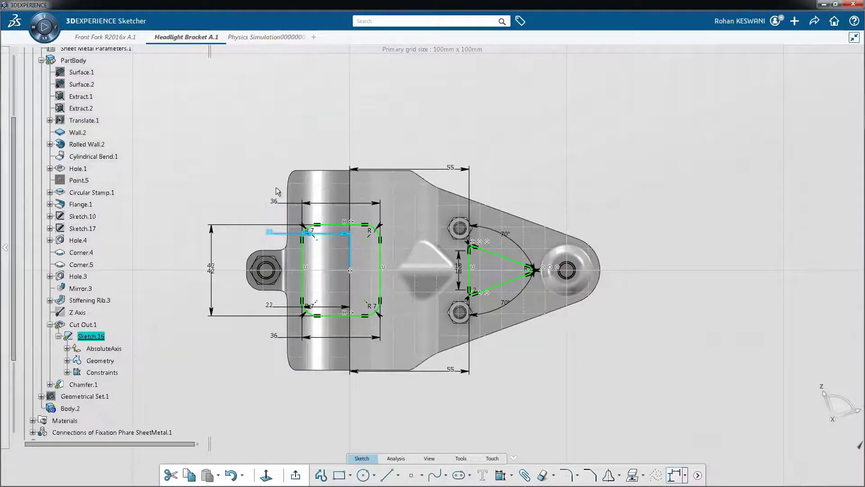
pyautogui.doubleClick(211, 271)
pyautogui.write('62mm')
pyautogui.press('Return')
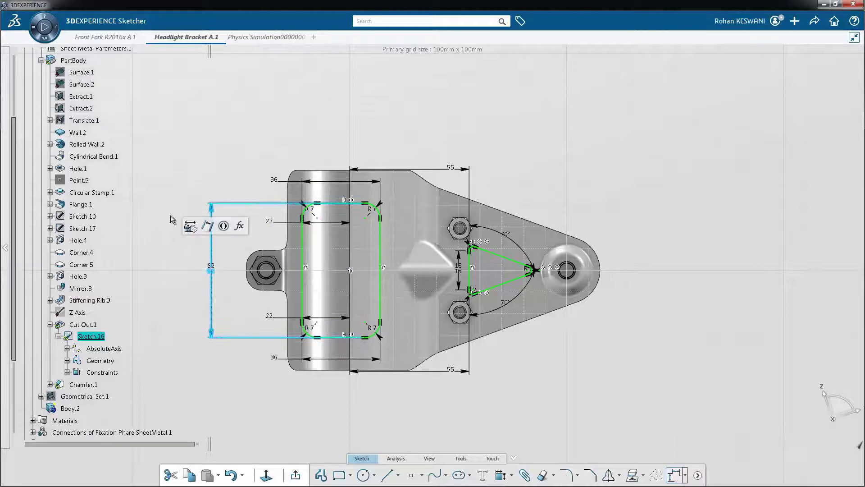
pyautogui.doubleClick(274, 185)
pyautogui.hotkey('ctrl', 's')
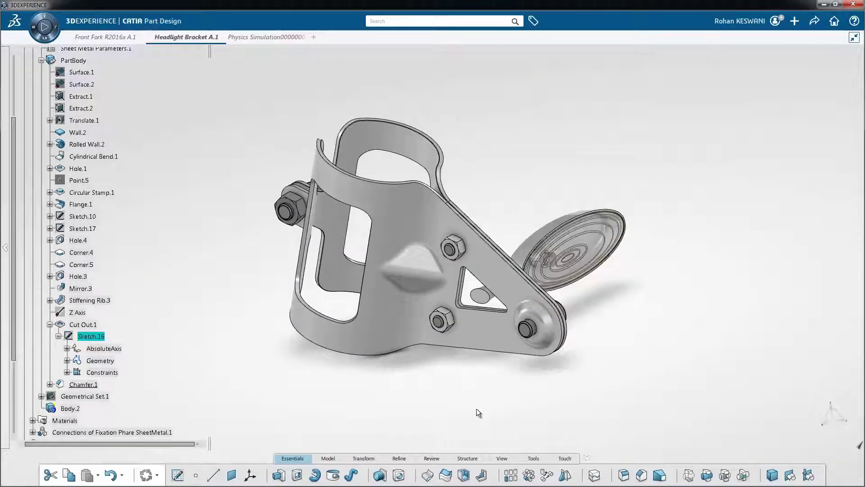
pyautogui.moveTo(477, 409)
pyautogui.mouseDown(button='middle')
pyautogui.moveTo(499, 328)
pyautogui.moveTo(439, 305)
pyautogui.mouseUp(button='middle')
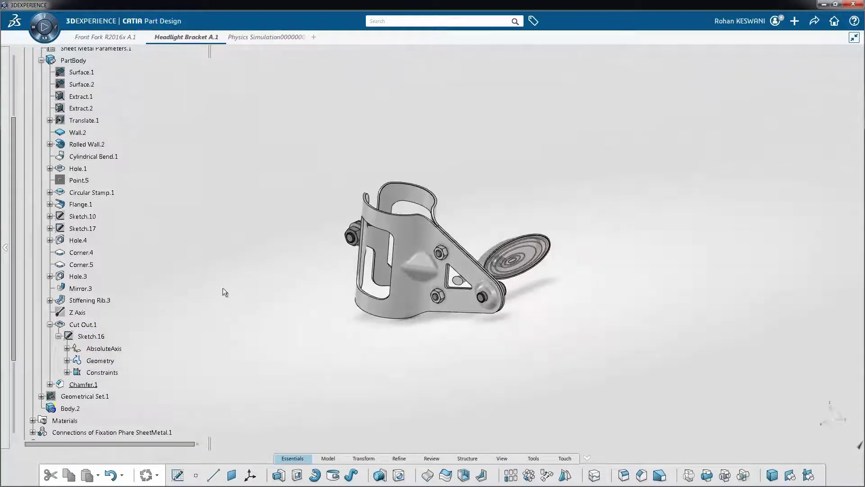
pyautogui.click(85, 209)
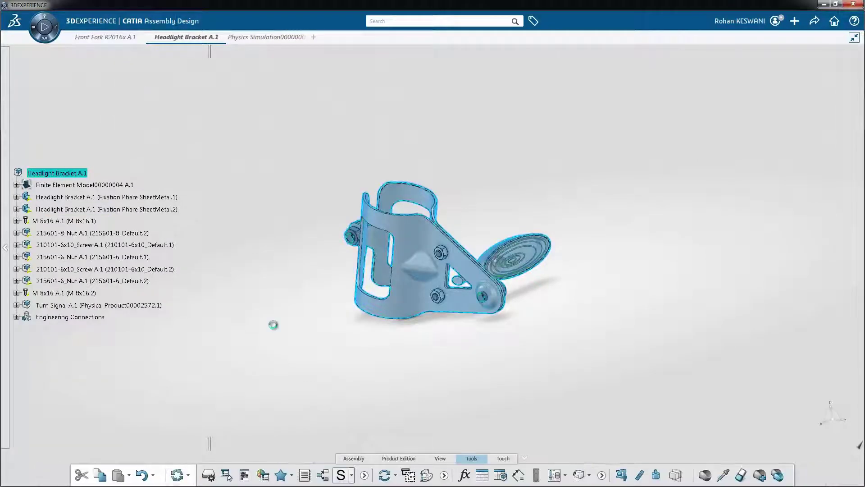
# - Re-run the static simulation on the modified bracket from the Physics Simulation study
pyautogui.click(250, 37)
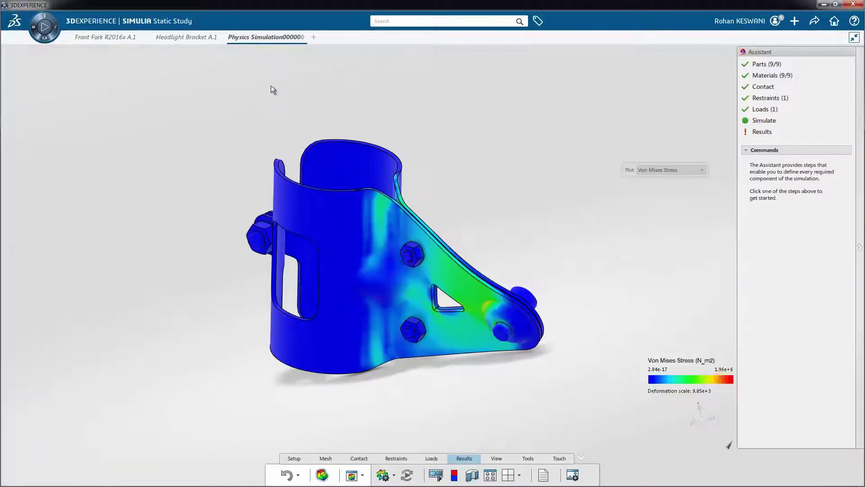
pyautogui.click(759, 131)
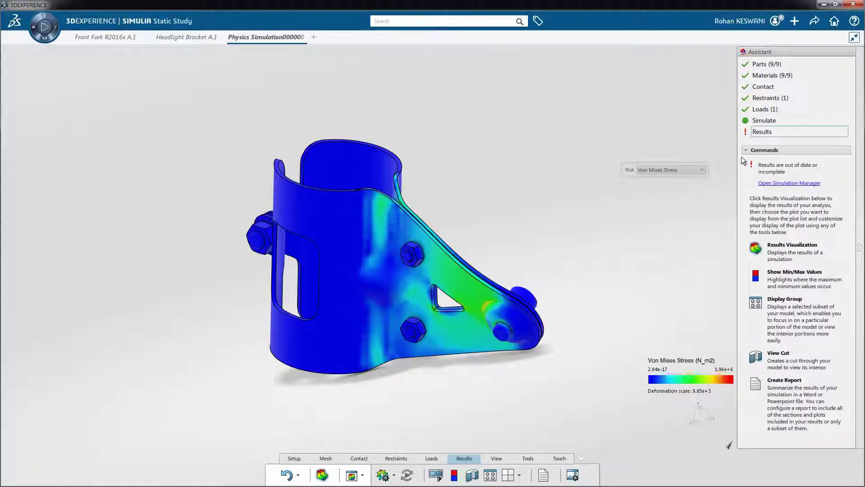
pyautogui.click(764, 120)
pyautogui.click(756, 211)
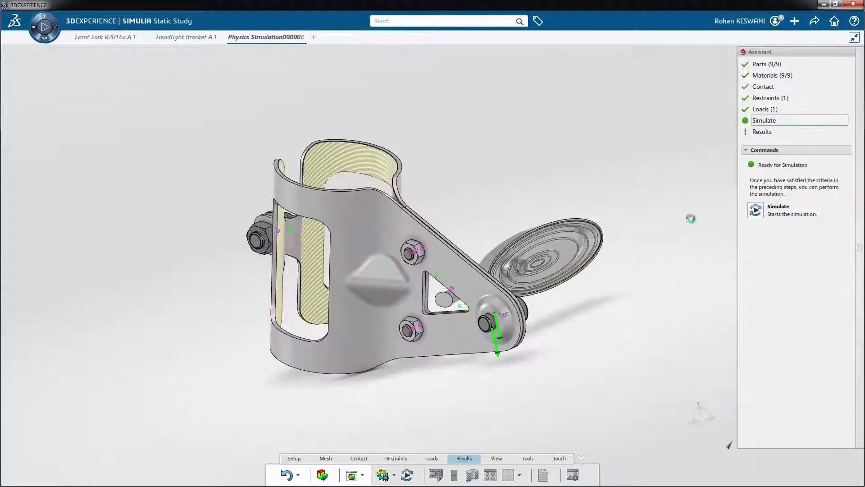
pyautogui.click(618, 263)
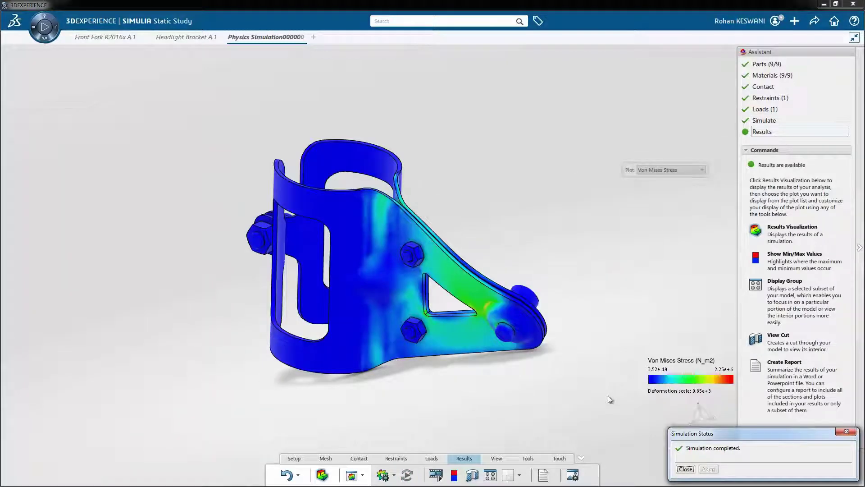
pyautogui.click(685, 469)
# - Switch the results to the Displacement plot, showing a 0.00188 mm maximum
pyautogui.moveTo(548, 341)
pyautogui.mouseDown(button='middle')
pyautogui.moveTo(353, 331)
pyautogui.moveTo(544, 351)
pyautogui.mouseUp(button='middle')
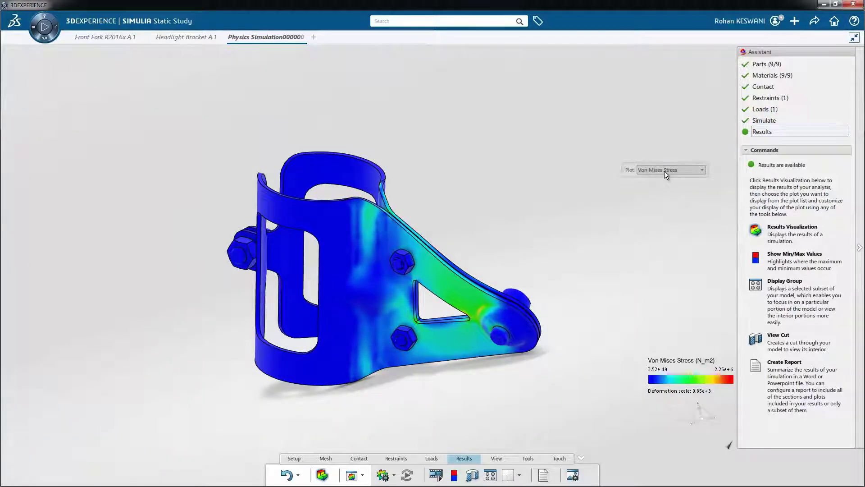
pyautogui.click(665, 172)
pyautogui.click(666, 179)
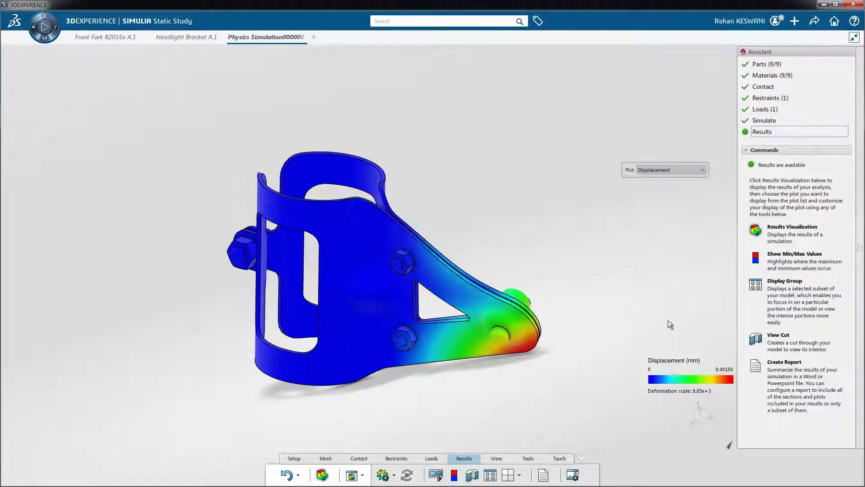
pyautogui.click(664, 169)
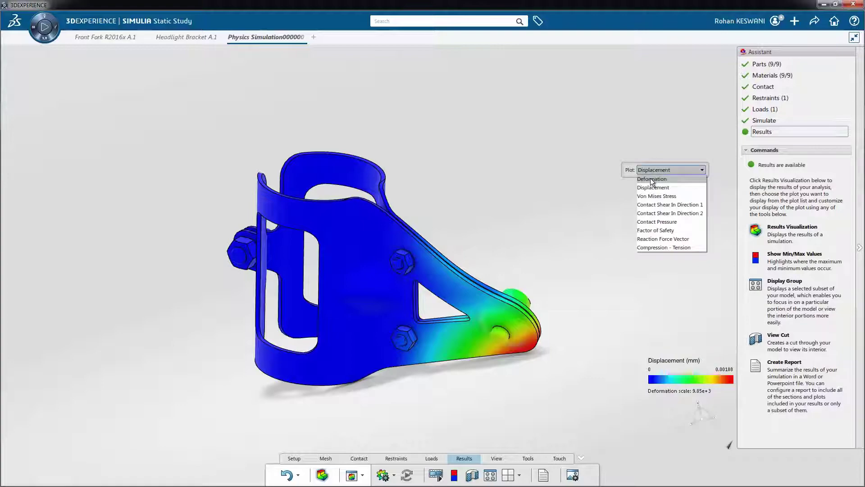